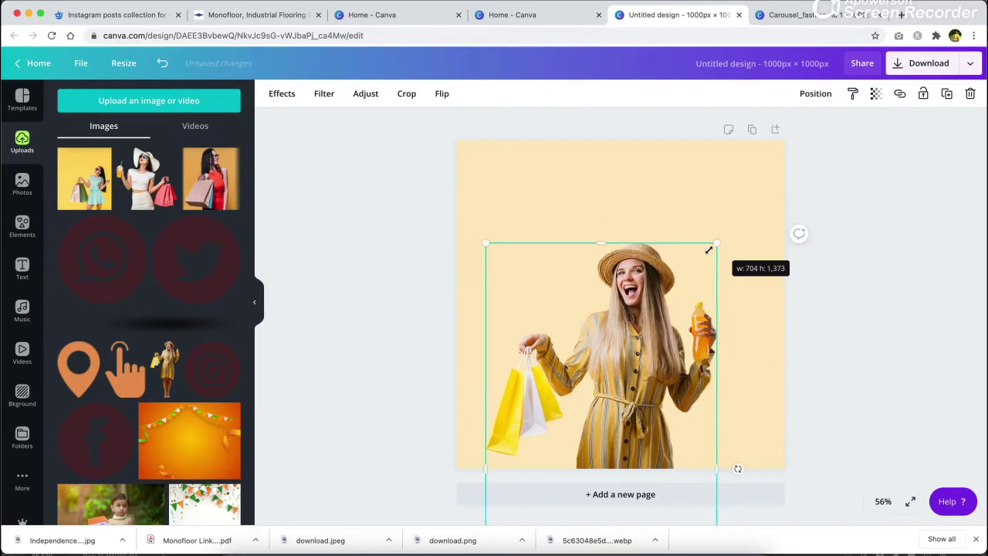
Add a circle, enlarge it around the woman and send it behind her cutout photo.
click(792, 229)
key(l)
key(Delete)
key(c)
drag(709, 215, 737, 189)
key(super+bracketleft)
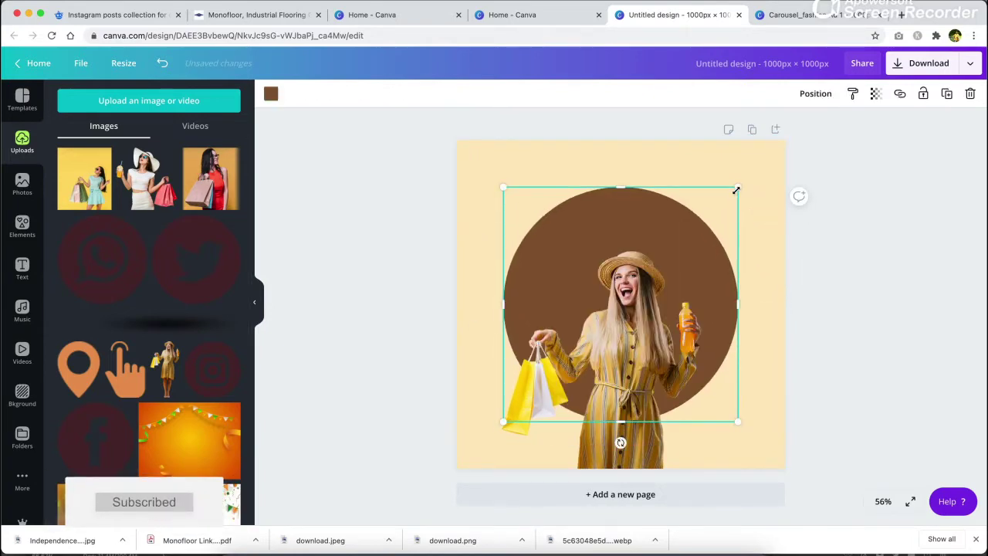
Move the circle to the lower centre of the page and enlarge it to span most of the page's width.
drag(604, 215, 602, 322)
drag(735, 295, 709, 322)
drag(689, 400, 706, 291)
drag(680, 245, 681, 359)
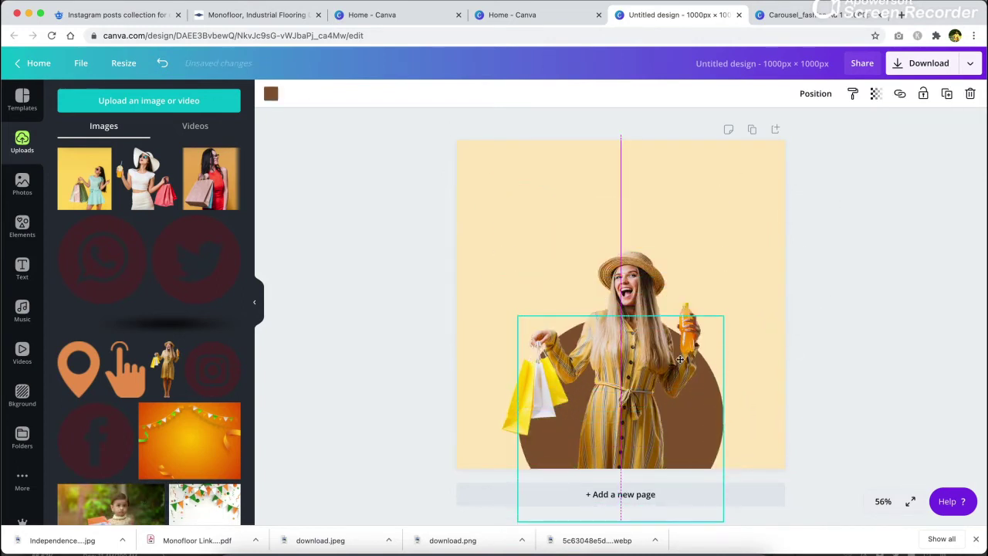
drag(726, 313, 751, 287)
Recolour the circle to yellow-orange #ffce64 and nudge it slightly down behind the woman.
click(271, 93)
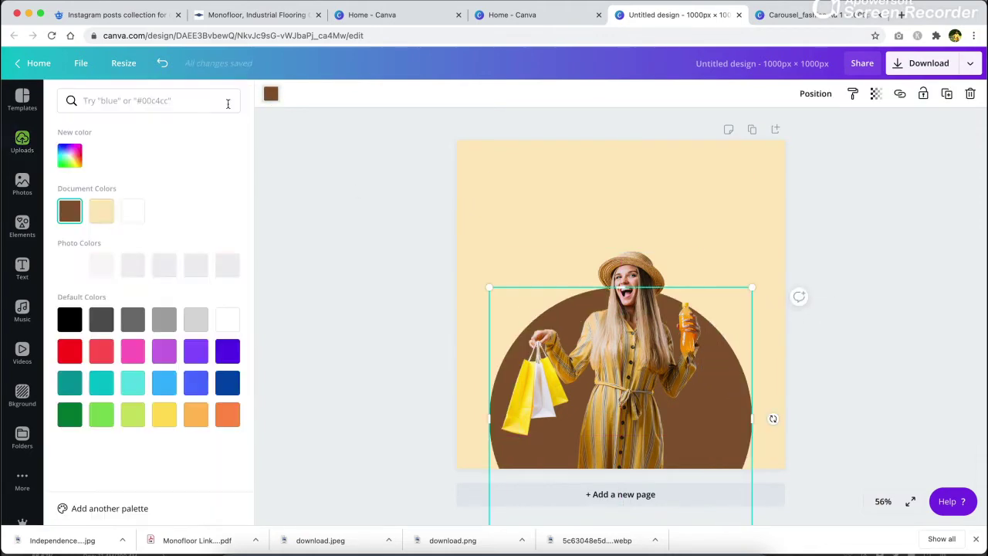
click(101, 211)
click(70, 167)
mouse_move(144, 186)
mouse_down()
mouse_move(209, 194)
mouse_move(160, 186)
mouse_up()
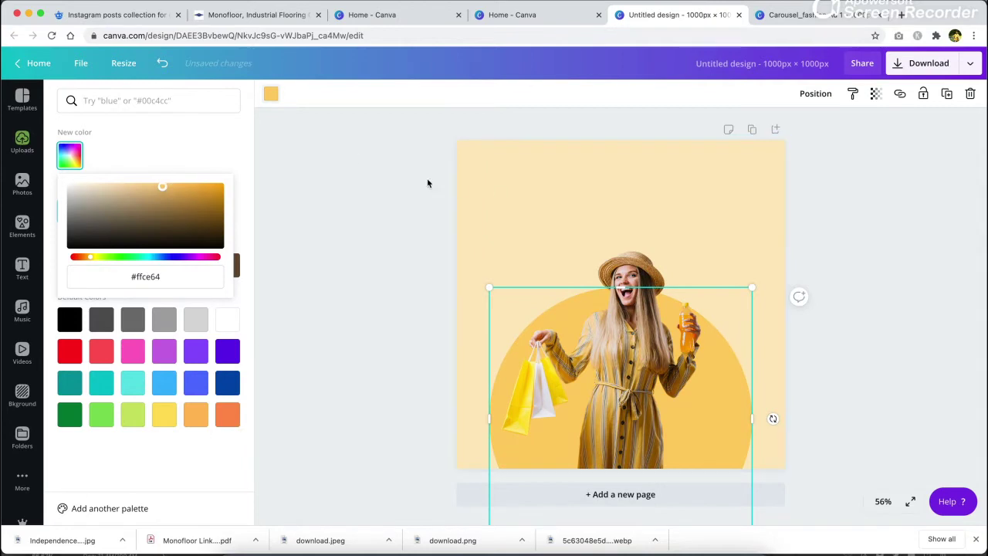
click(427, 184)
drag(735, 391, 736, 399)
click(855, 266)
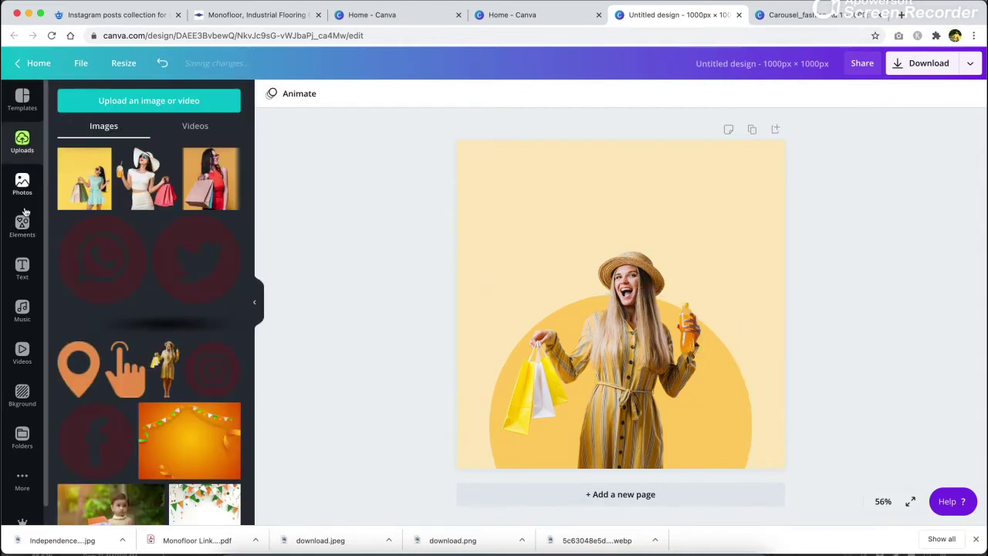
Insert the "cold, smooth & tasty." font combination above the woman and change its heading to "Just for".
click(22, 267)
click(101, 317)
drag(616, 293, 605, 225)
triple_click(605, 225)
text(Just for)
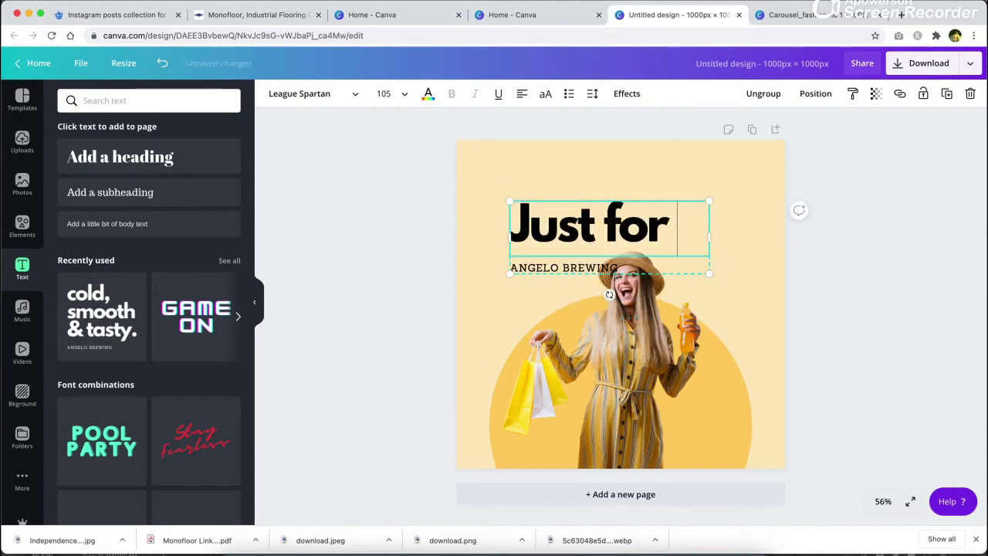
click(893, 237)
Ungroup the font combination and centre its small caption above the heading with the text "NEW ARRIVALS".
click(598, 219)
click(773, 98)
drag(567, 271, 600, 189)
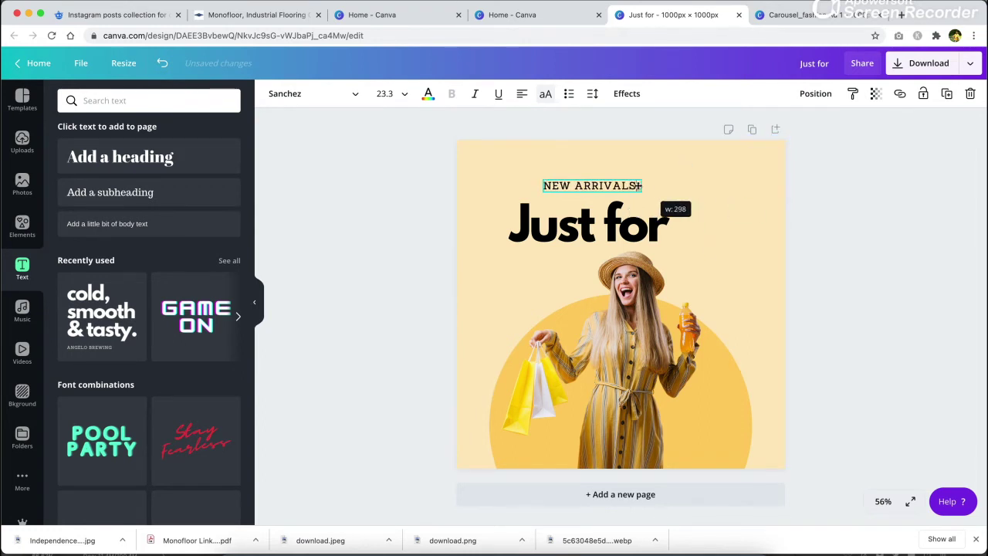
click(669, 174)
drag(608, 185, 634, 185)
Add a separate text "You!", enlarge it to size 148 and place it at the end of "Just for".
click(655, 222)
click(797, 239)
text(tYou!)
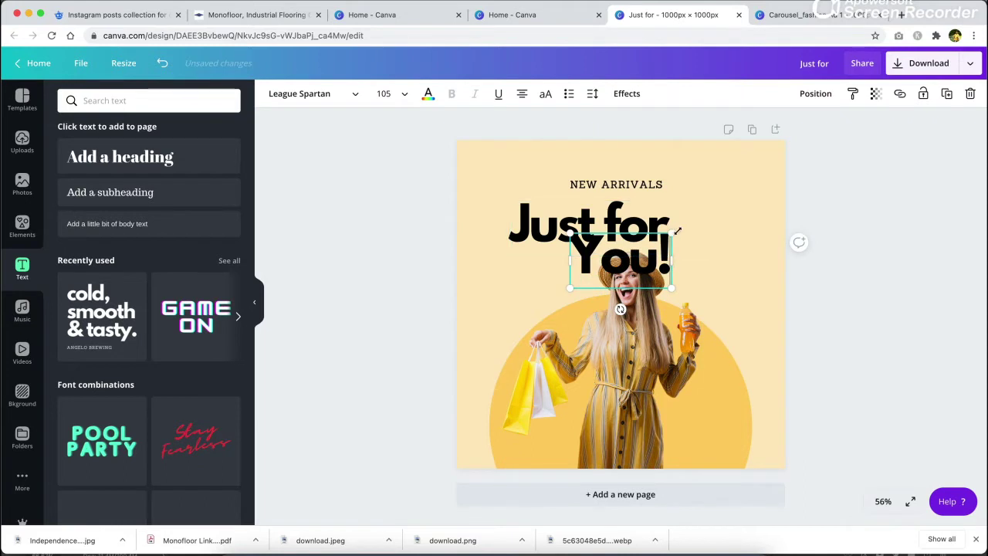
drag(677, 231, 737, 236)
drag(672, 272, 734, 258)
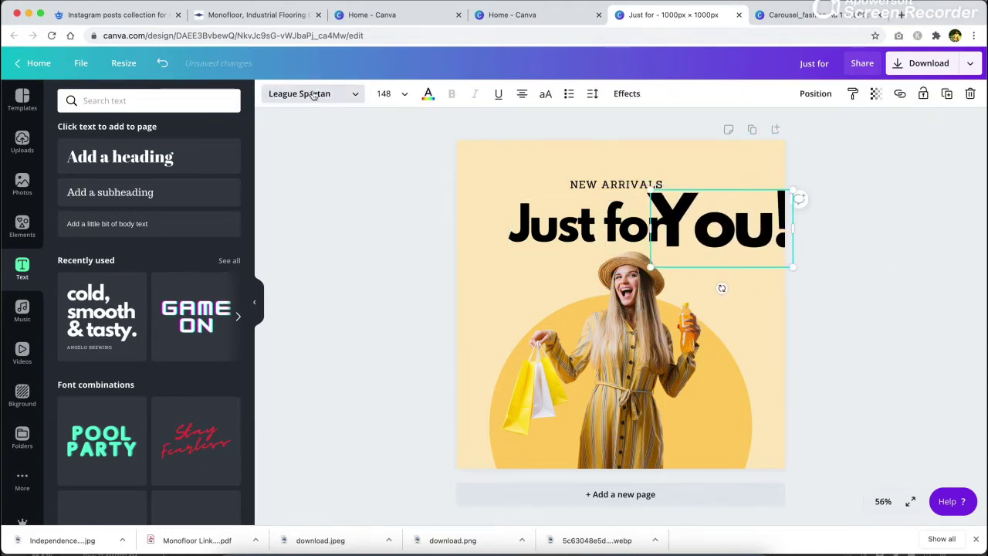
Search the fonts for "Handwriting" and try Oregano on the text "You!".
click(314, 95)
scroll(137, 419, down, 3)
click(161, 102)
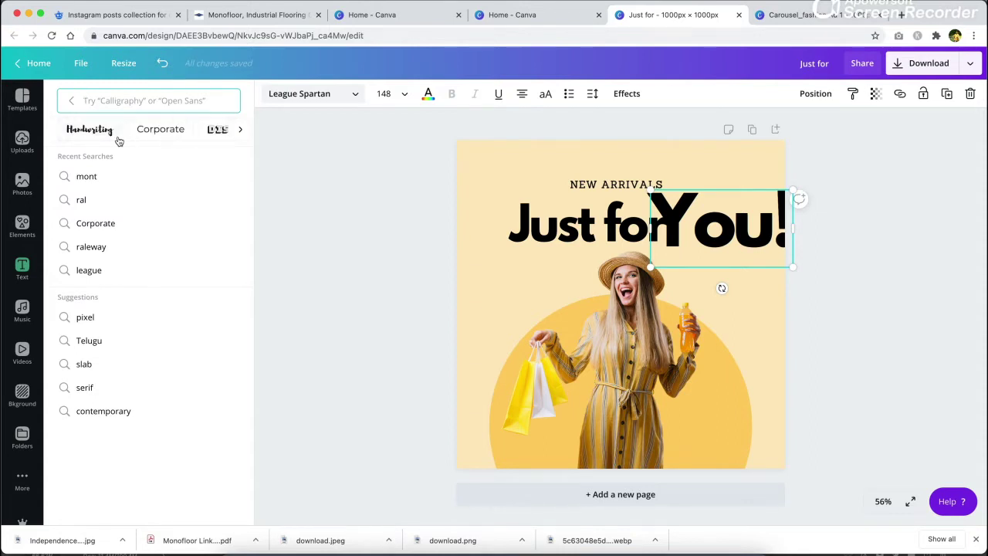
text(Handwriting)
scroll(142, 369, down, 1)
scroll(143, 368, down, 10)
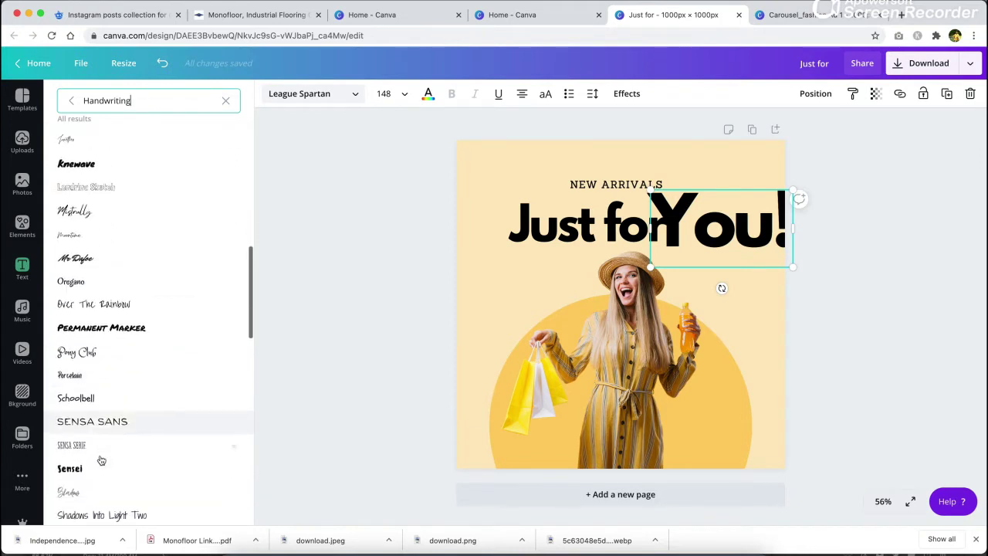
scroll(102, 460, down, 1)
click(94, 275)
Try the fonts BDScript, Intro Script and Kaushan Script on "You!", searching for "script".
scroll(115, 260, up, 12)
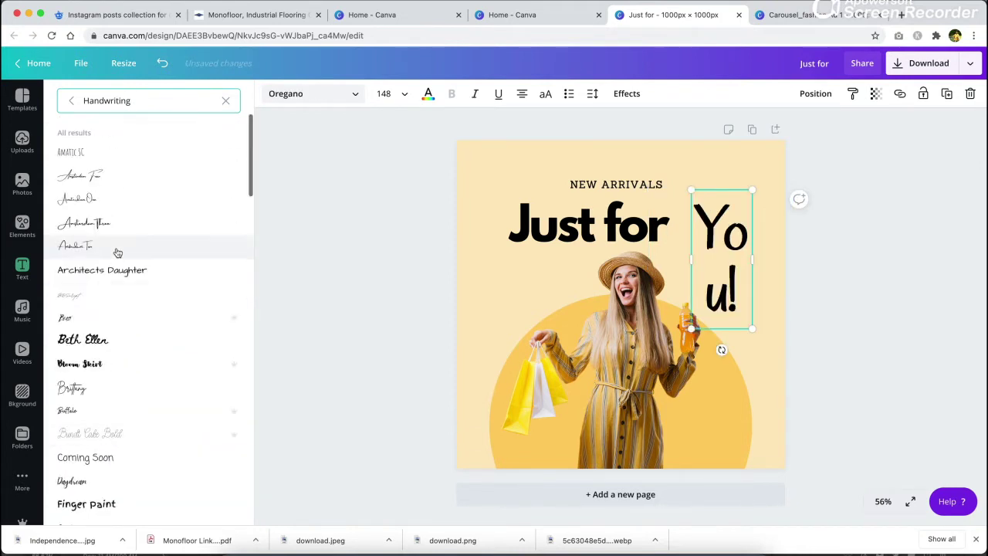
click(79, 301)
text(script)
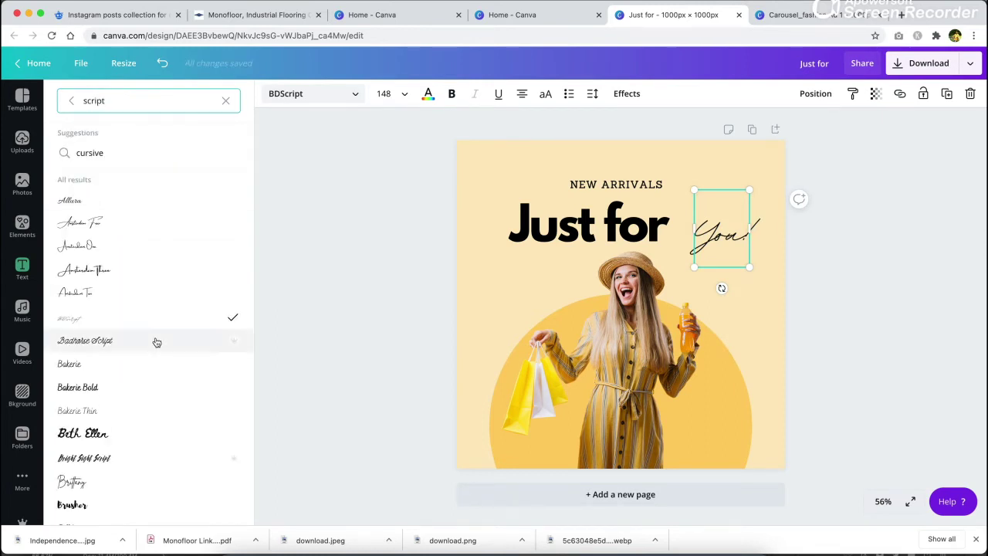
scroll(154, 340, down, 10)
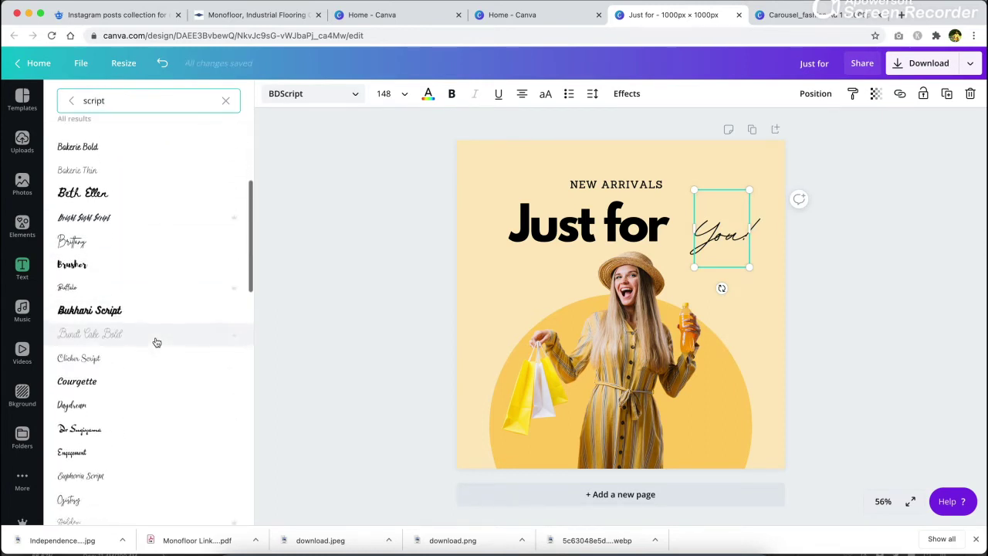
click(98, 309)
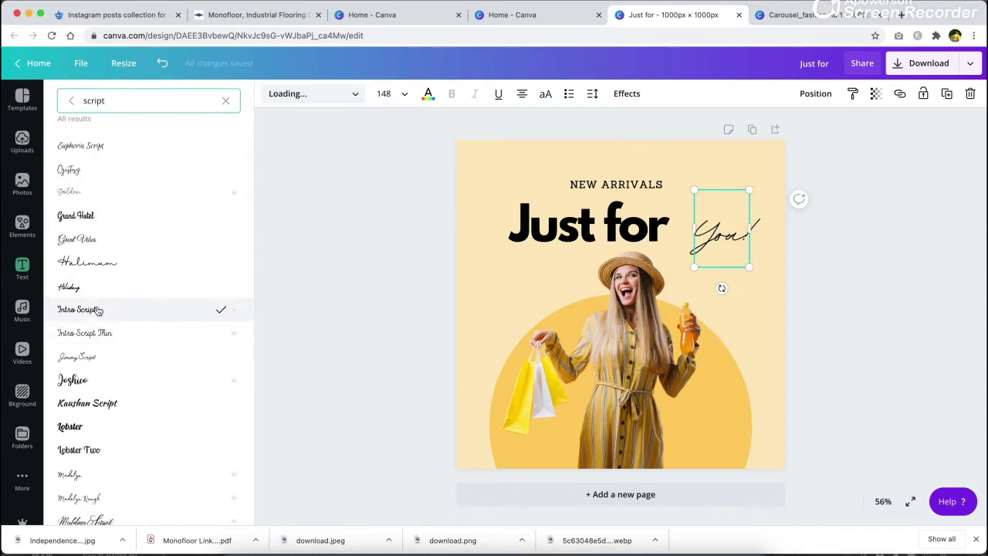
click(97, 405)
scroll(88, 437, down, 3)
scroll(115, 464, up, 6)
Try the Pacifico font on "You!" and move the text over the end of "Just for".
double_click(136, 101)
text(pasfic)
key(BackSpace)
key(BackSpace)
key(BackSpace)
key(BackSpace)
text(cfico)
click(76, 153)
drag(755, 292, 739, 210)
Search the fonts for "beyond in" and clear the search.
click(116, 97)
text(beyond inf)
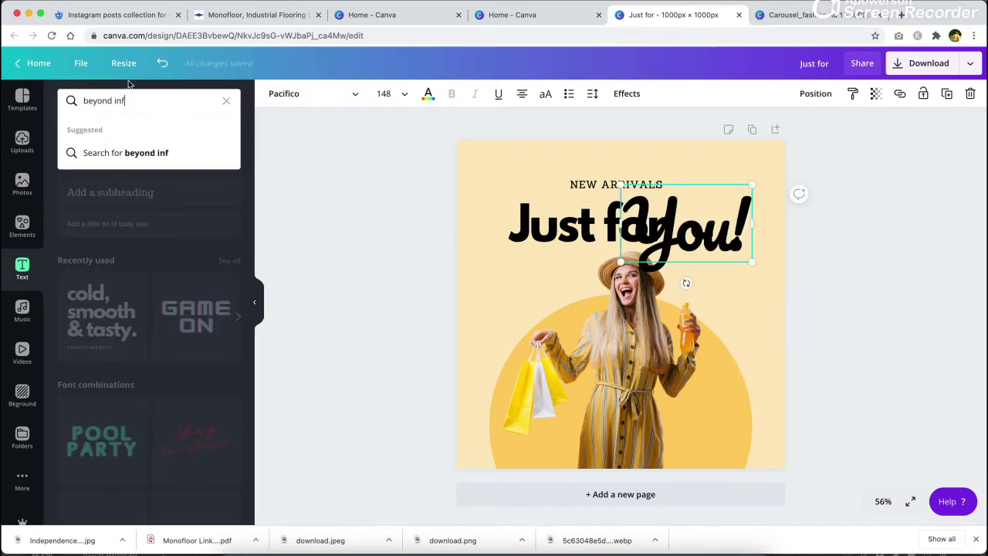
click(336, 97)
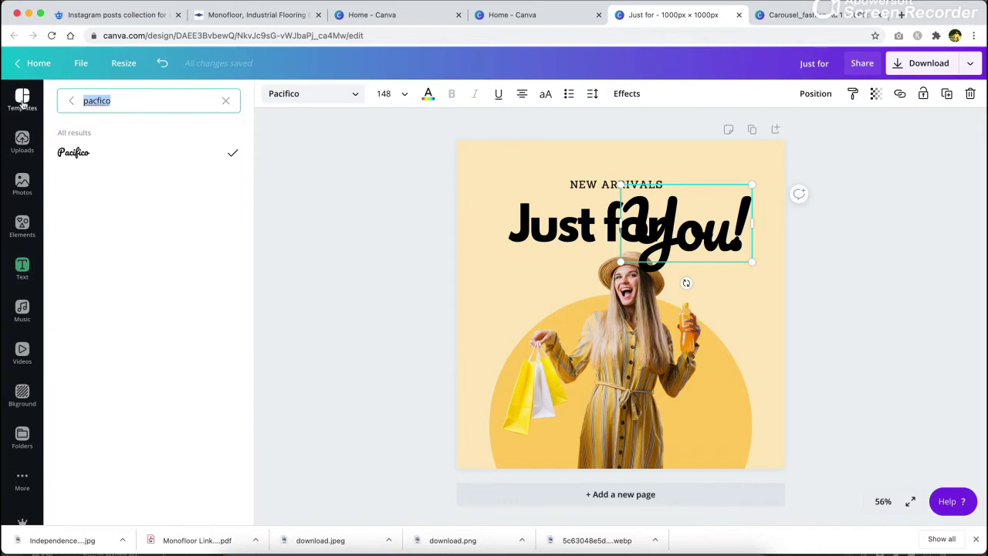
text(beyond)
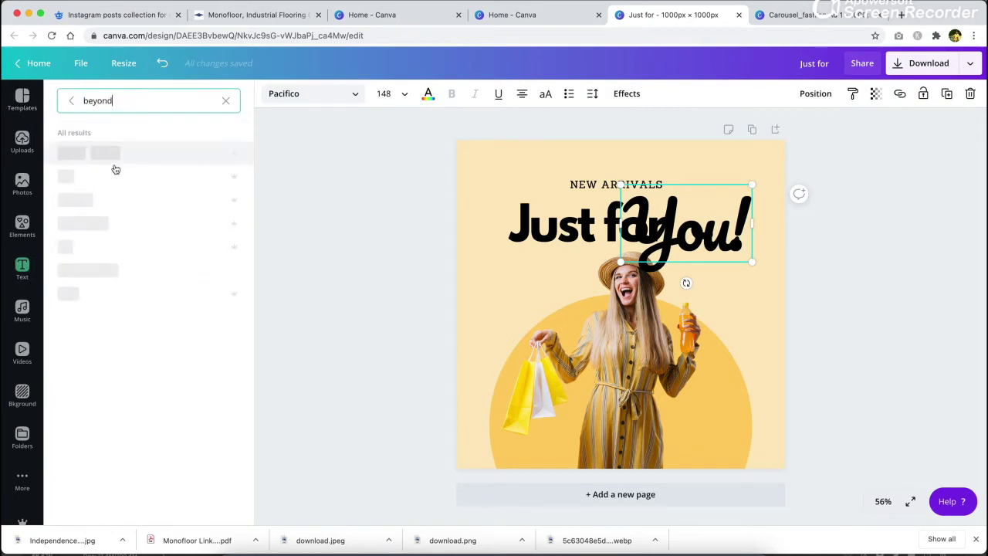
text( in)
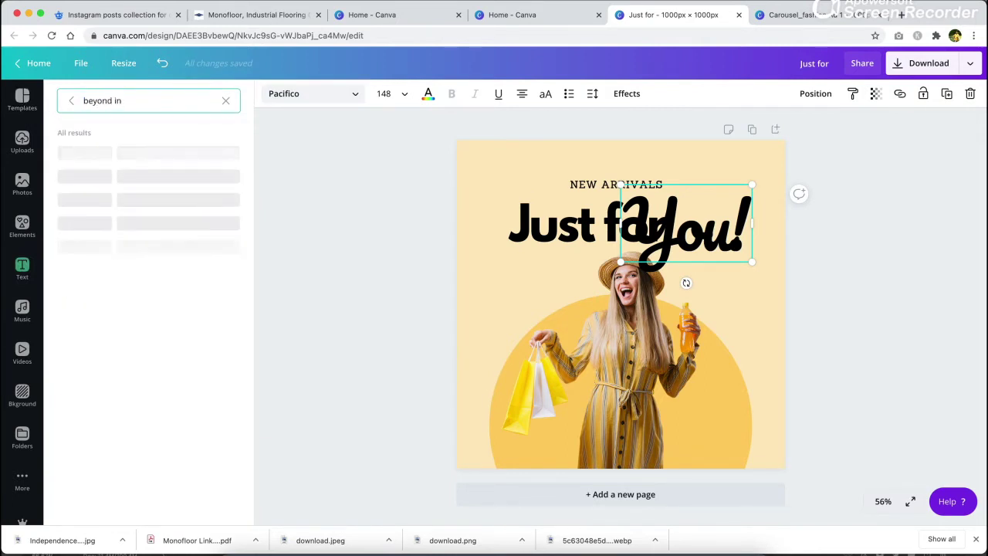
key(BackSpace)
key(BackSpace)
key(BackSpace)
key(BackSpace)
key(BackSpace)
key(BackSpace)
key(BackSpace)
key(BackSpace)
key(BackSpace)
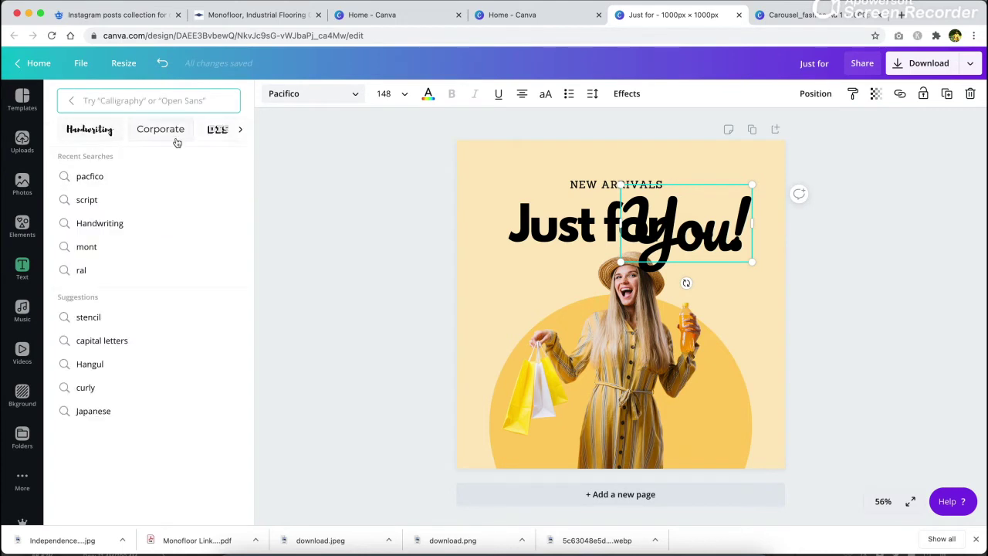
Set "You!" in the Madelyn font and position it directly after "Just for" on the same line.
double_click(70, 102)
click(73, 103)
scroll(142, 282, down, 10)
scroll(142, 285, down, 1)
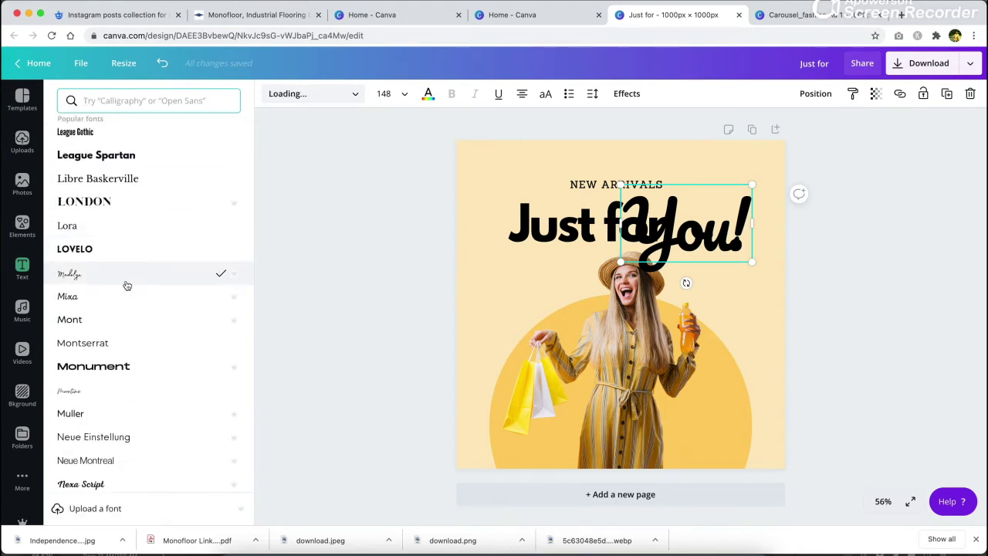
drag(690, 222, 615, 222)
click(655, 216)
drag(686, 204, 643, 204)
Colour "You!" brown from the photo colours and "Just for" very dark brown #221300.
click(430, 94)
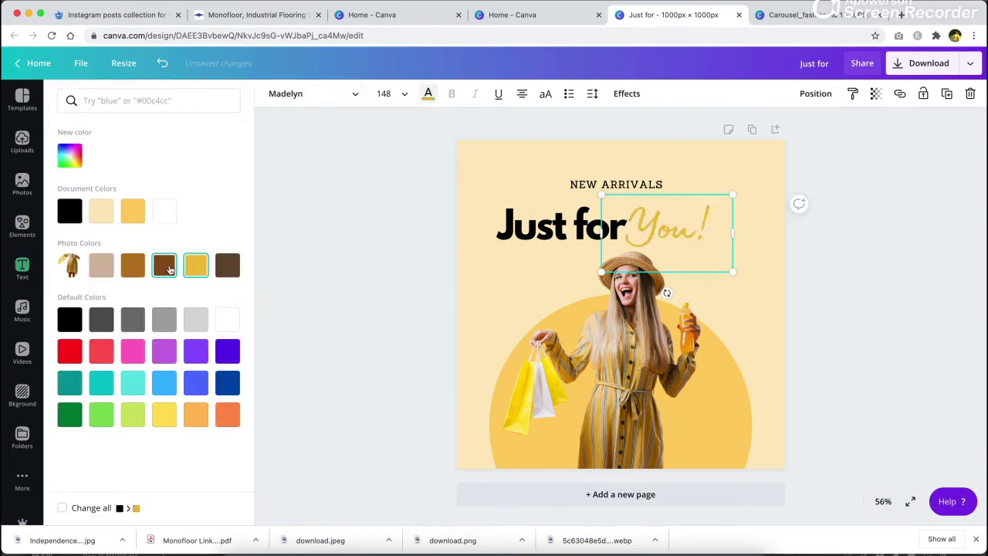
click(556, 228)
click(429, 94)
click(70, 156)
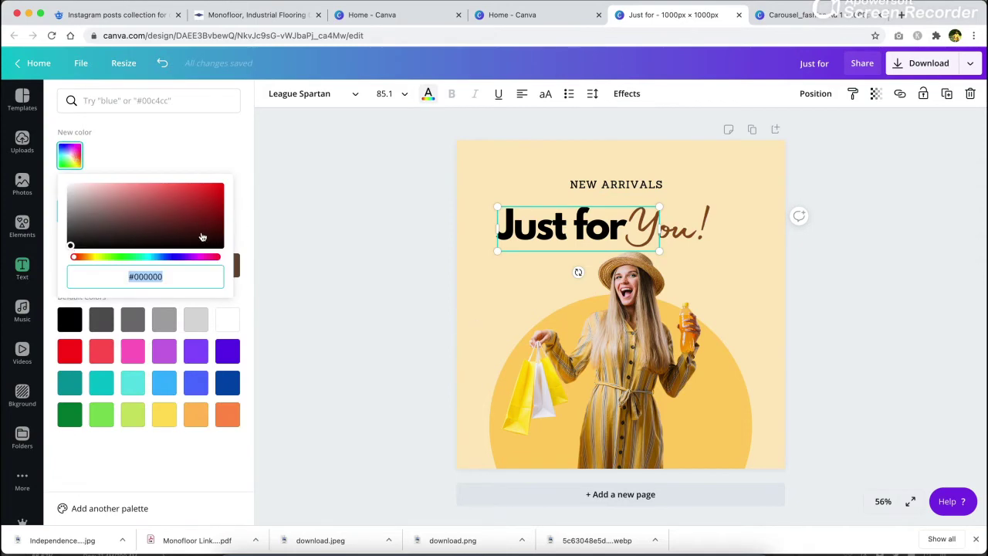
click(85, 257)
click(216, 223)
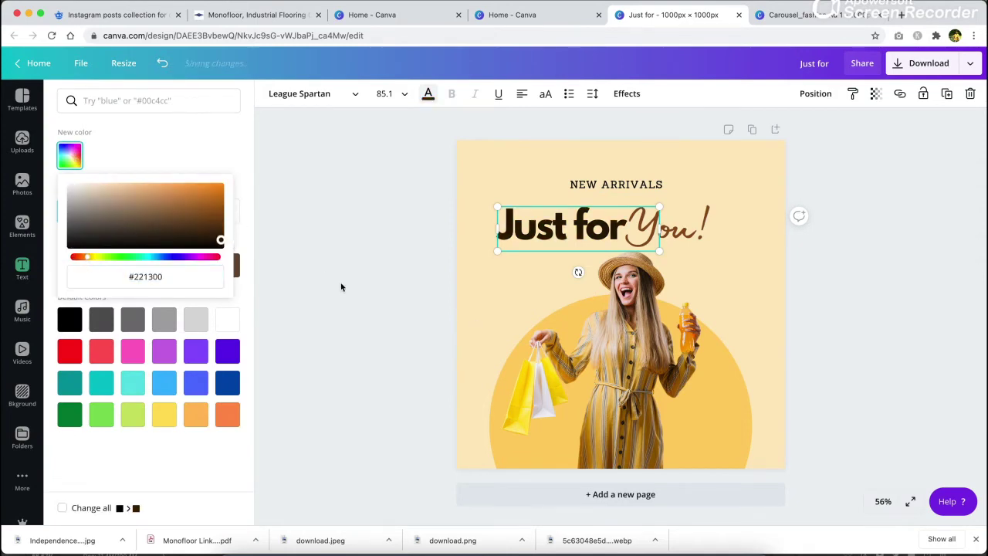
click(341, 287)
Group "Just for" with "You!" and scale the combined heading down under "NEW ARRIVALS".
shift+click(665, 226)
click(788, 93)
drag(732, 202, 663, 219)
Nudge the "NEW ARRIVALS" caption and the "Just for You!" heading slightly upward on the page.
click(608, 190)
click(617, 180)
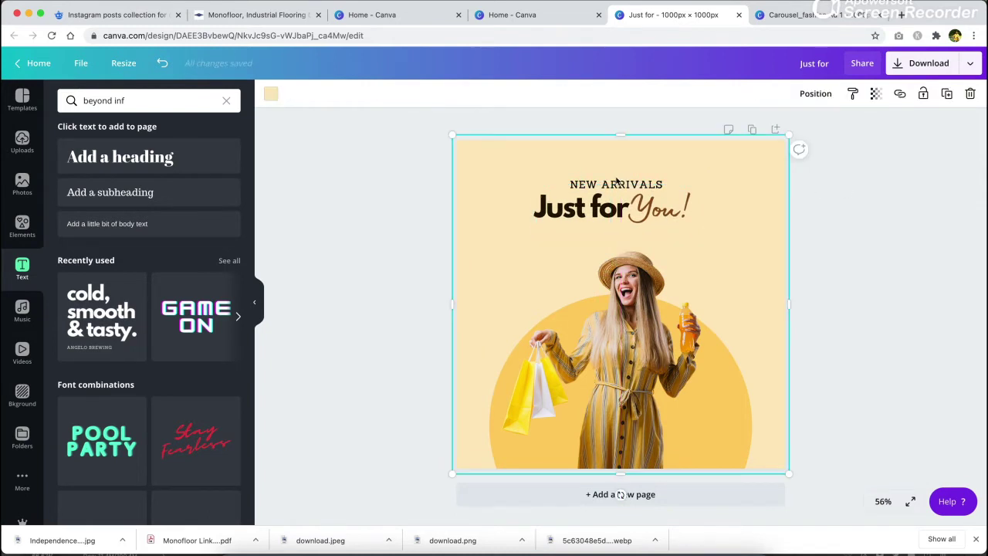
click(617, 183)
key(shift+Up)
key(shift+Up)
click(639, 205)
key(shift+Up)
key(shift+Up)
click(363, 202)
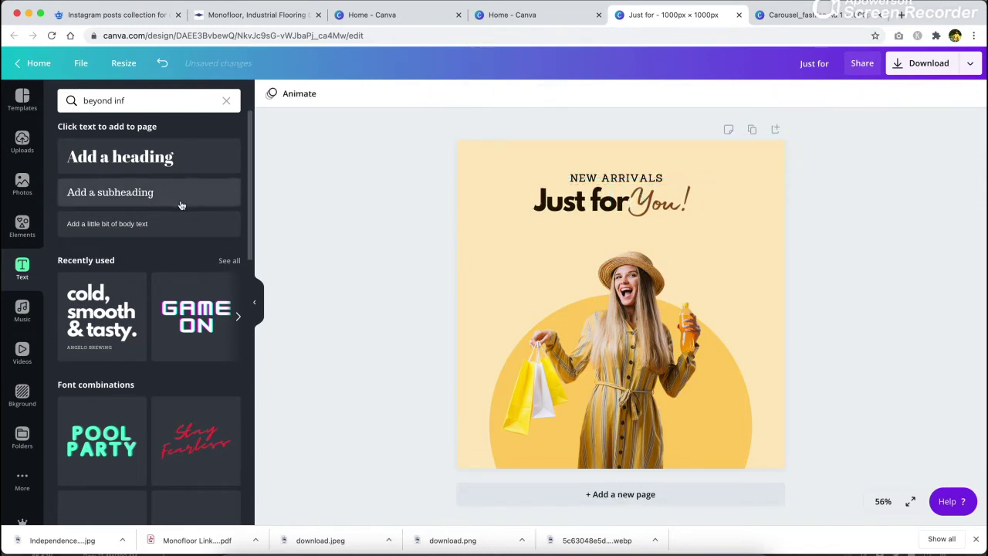
Add a brown rectangle between the heading and the woman's hat and place the text "SHOP NOW" on it.
key(r)
drag(749, 173, 627, 244)
click(849, 226)
text(tSH)
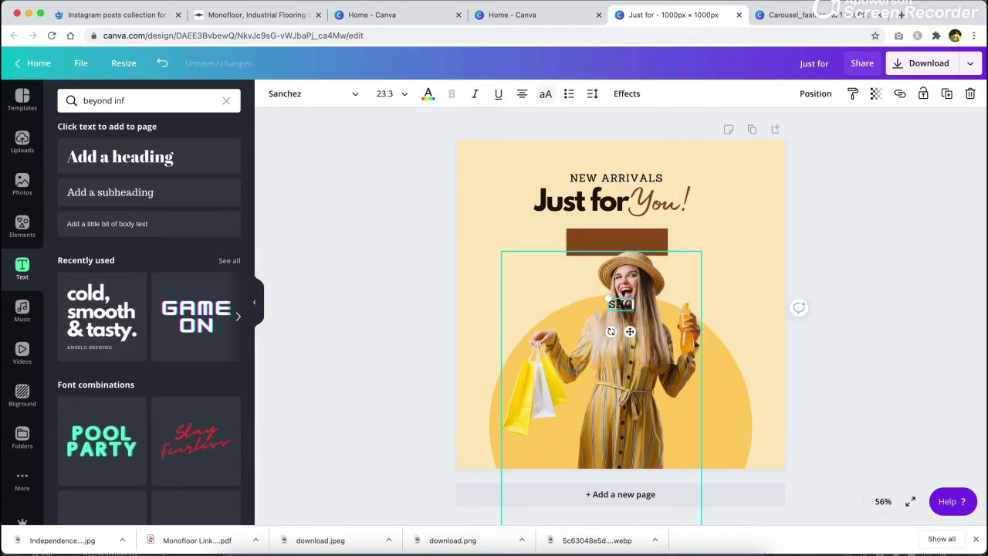
drag(651, 305, 647, 244)
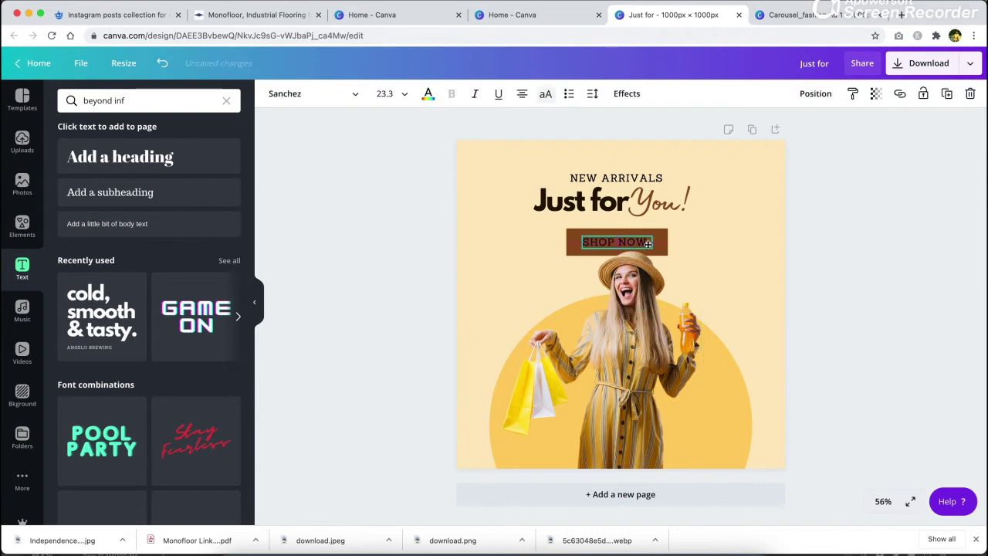
Format "SHOP NOW" in white at size 20 with tighter letter spacing, centred on the brown rectangle.
key(super+z)
click(591, 97)
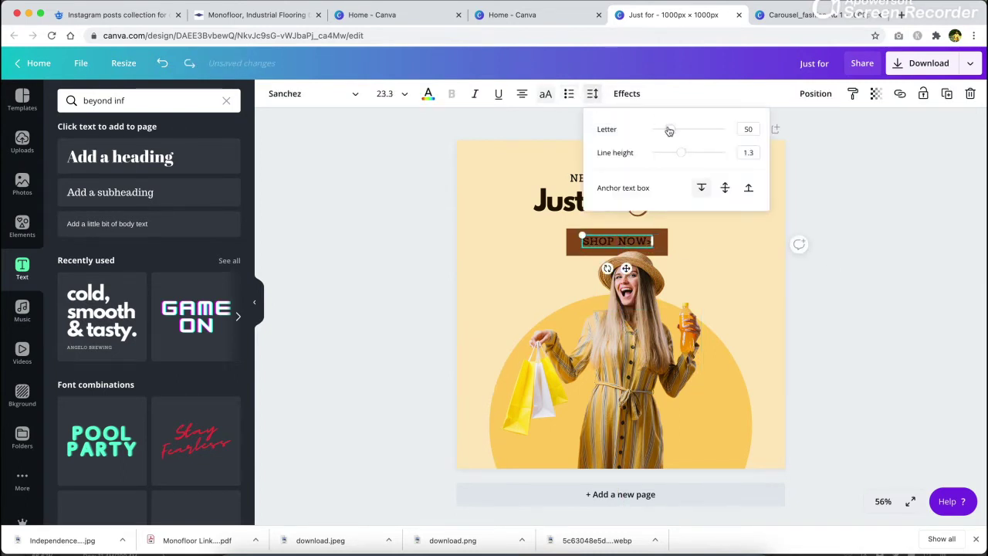
click(628, 239)
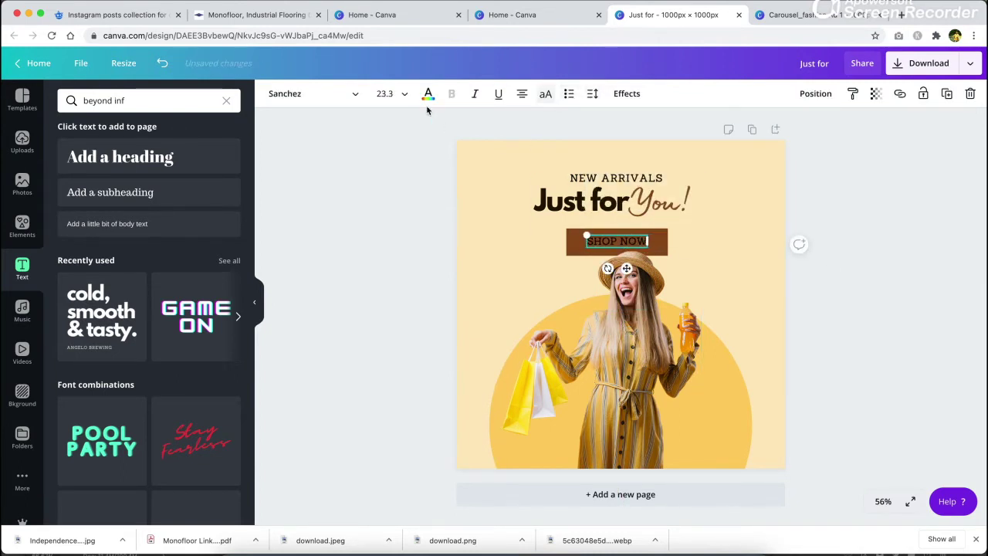
click(428, 96)
click(618, 241)
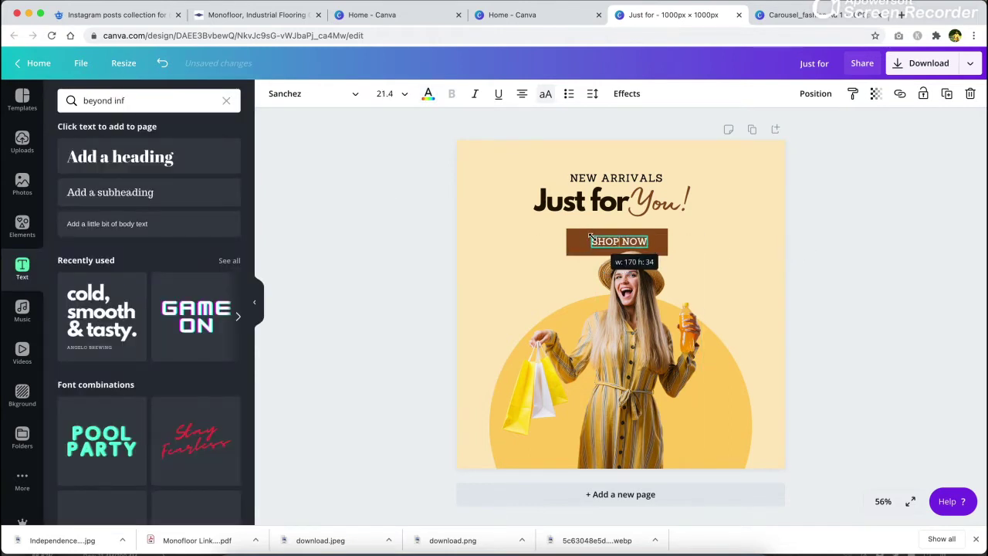
click(800, 246)
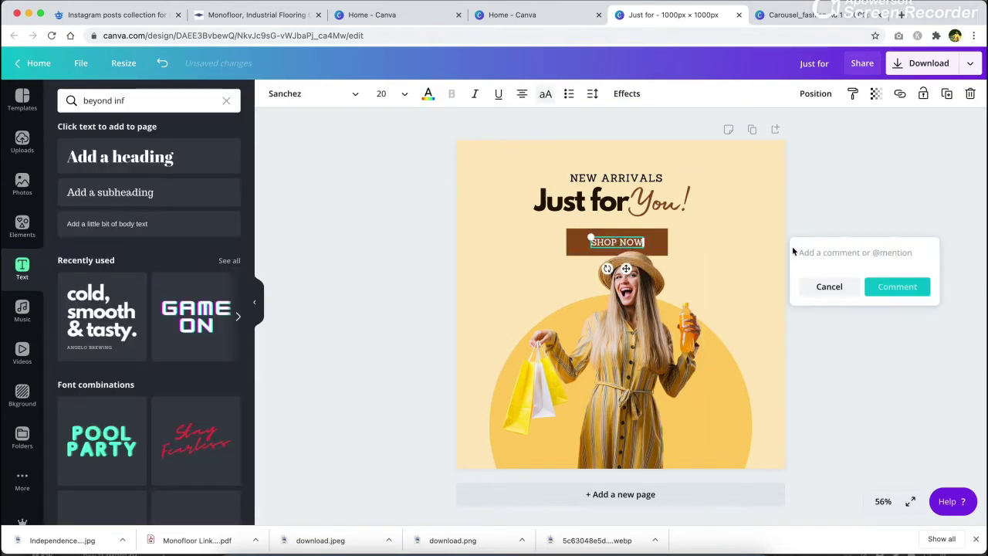
click(845, 214)
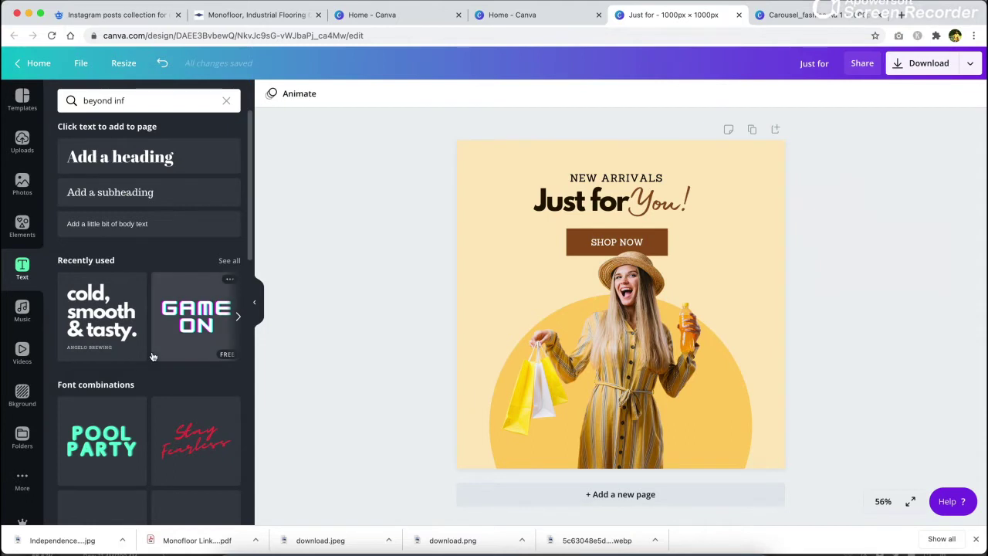
Add a circle, scale it down, place it partly off the page's left edge beside the heading and recolour it orange-yellow.
key(l)
key(Delete)
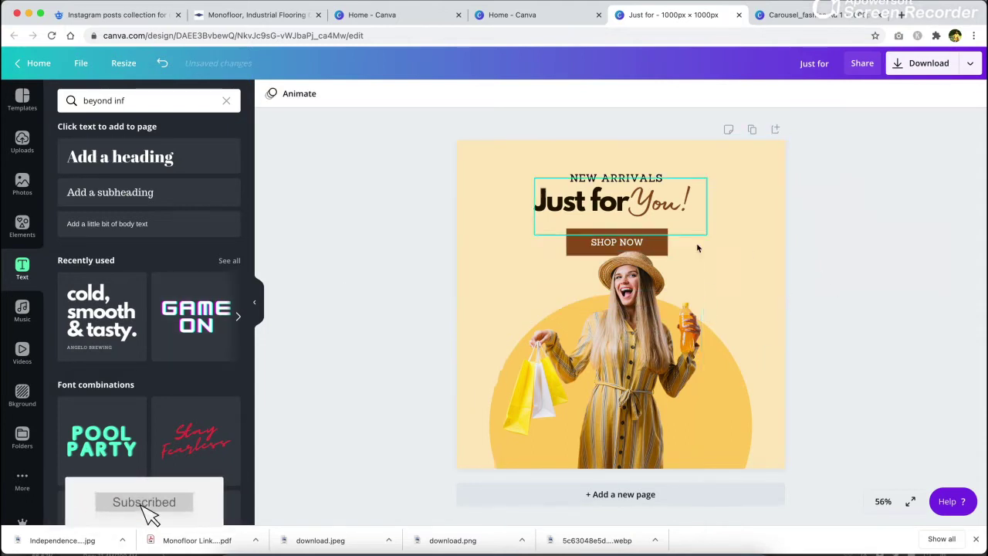
key(c)
drag(712, 214, 614, 312)
drag(580, 349, 468, 195)
click(270, 94)
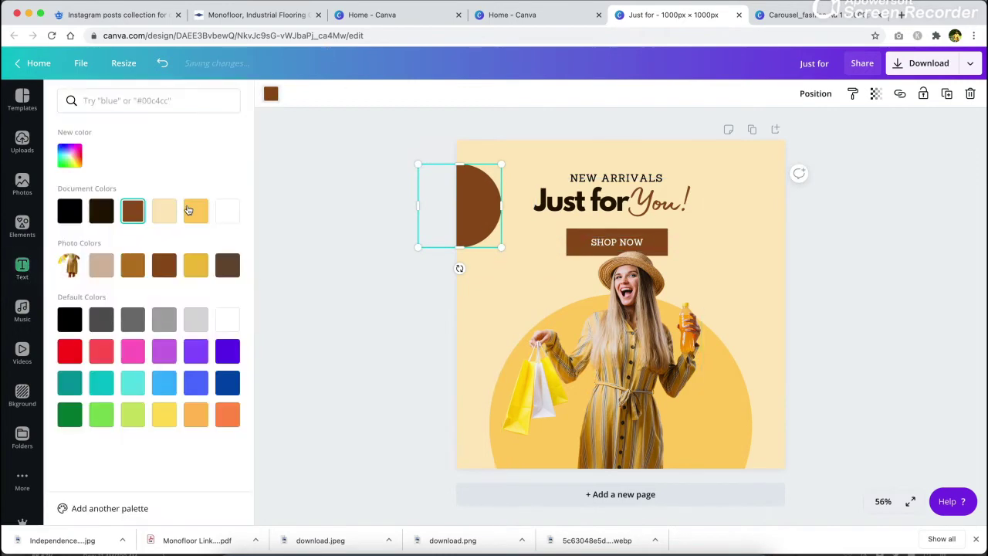
click(190, 211)
Duplicate the orange-yellow circle and place the copy partly off the page's top edge near the right corner.
drag(479, 204, 748, 127)
click(813, 222)
click(472, 194)
click(3, 143)
click(494, 269)
click(811, 266)
click(624, 345)
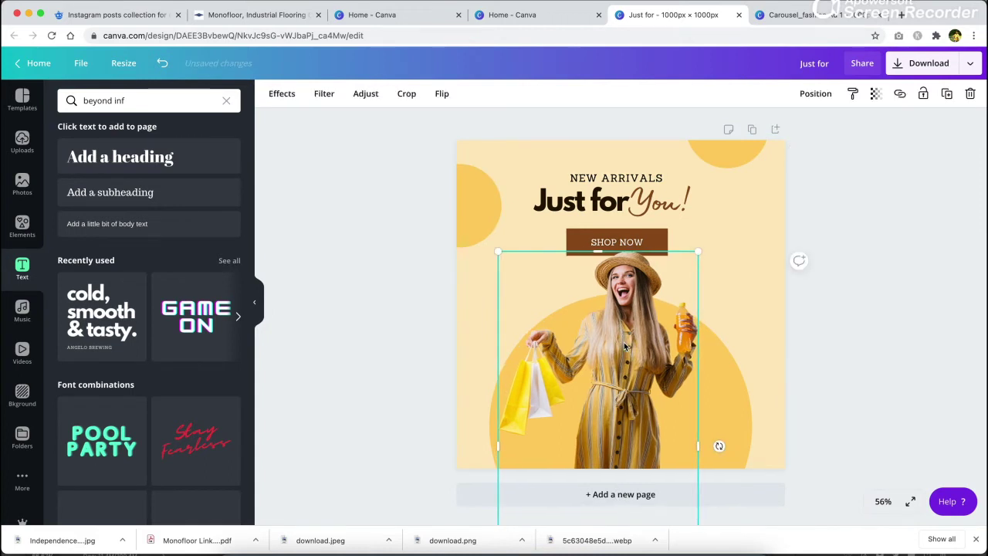
click(811, 349)
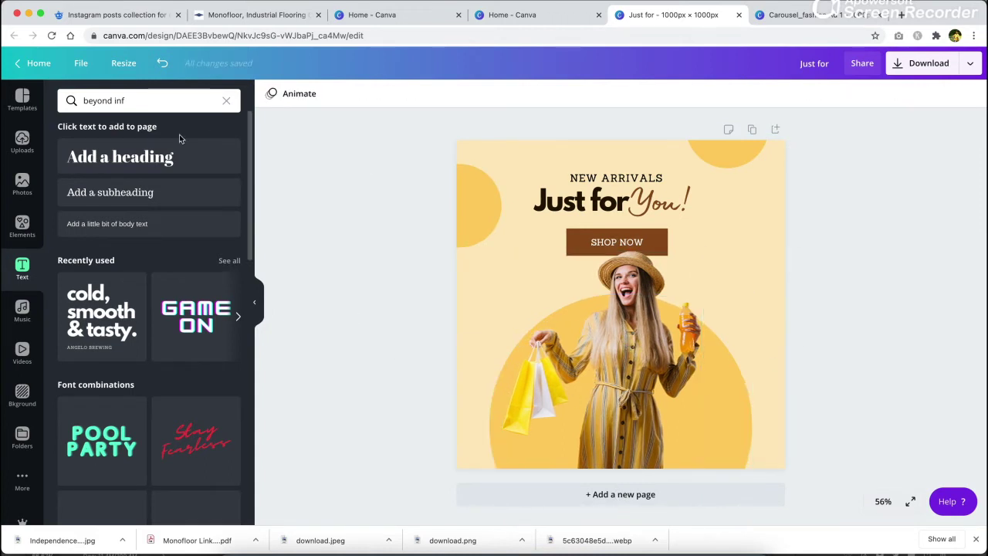
Duplicate the "Just for You!" heading below the original and change the copy's words to "30%" and "off".
click(598, 202)
drag(597, 202, 719, 258)
double_click(775, 261)
double_click(686, 264)
text(30)
click(769, 254)
double_click(771, 257)
text(oof)
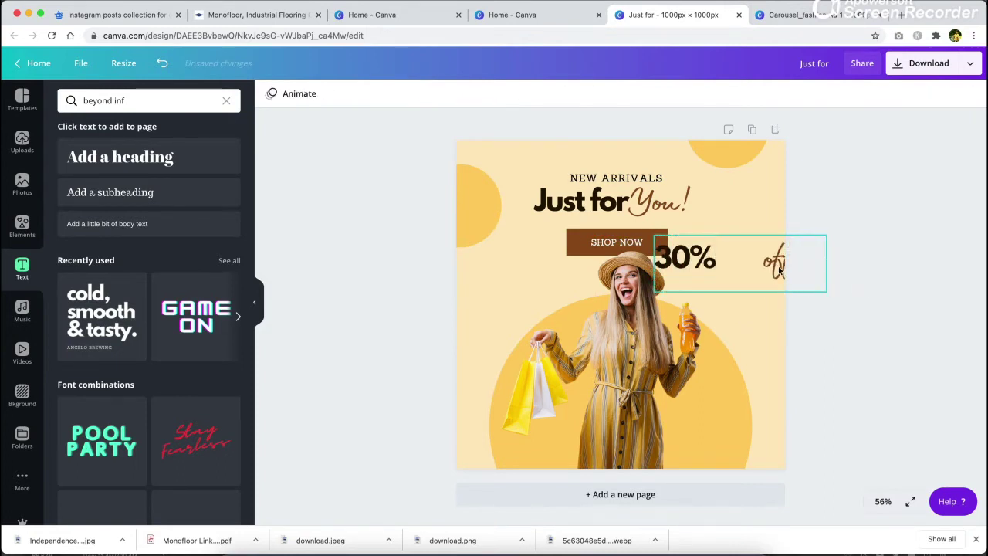
Ungroup the "30% off" text and move the script "off" up against "30%".
drag(772, 255, 756, 335)
click(763, 93)
click(800, 328)
click(799, 304)
drag(817, 280, 750, 229)
Scale "30%" and "off" down together and place them beside the woman's skirt on the lower part of the orange circle.
shift+click(742, 361)
drag(739, 232, 501, 293)
drag(669, 154, 711, 436)
click(670, 476)
click(686, 448)
click(842, 321)
Duplicate the "NEW ARRIVALS" caption, shrink it to size 10.7, reword it "ON ONLINE ORDER" and place it under "30%".
key(super+plus)
click(627, 135)
click(629, 142)
click(625, 133)
key(super+d)
drag(628, 148, 779, 449)
drag(846, 436, 774, 444)
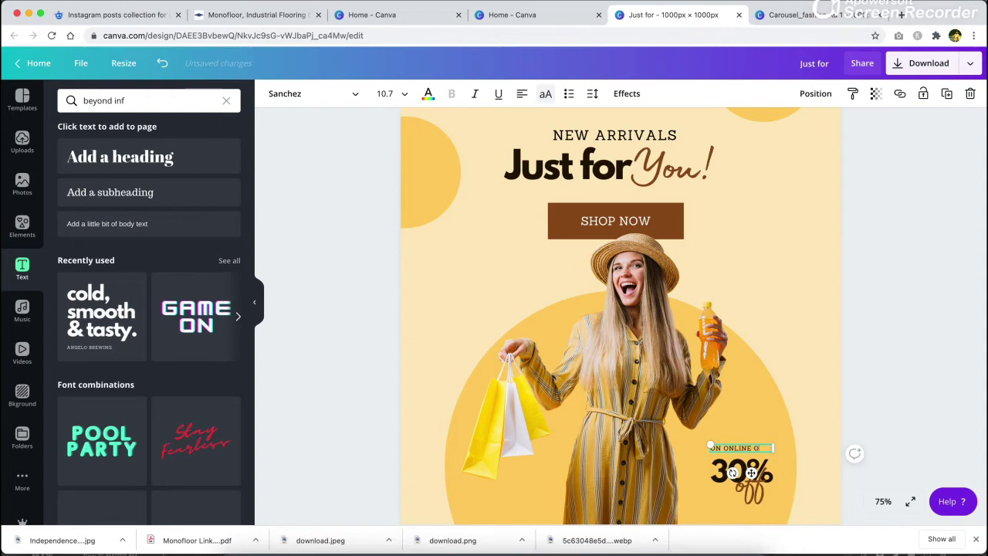
scroll(905, 408, down, 2)
drag(740, 393, 775, 412)
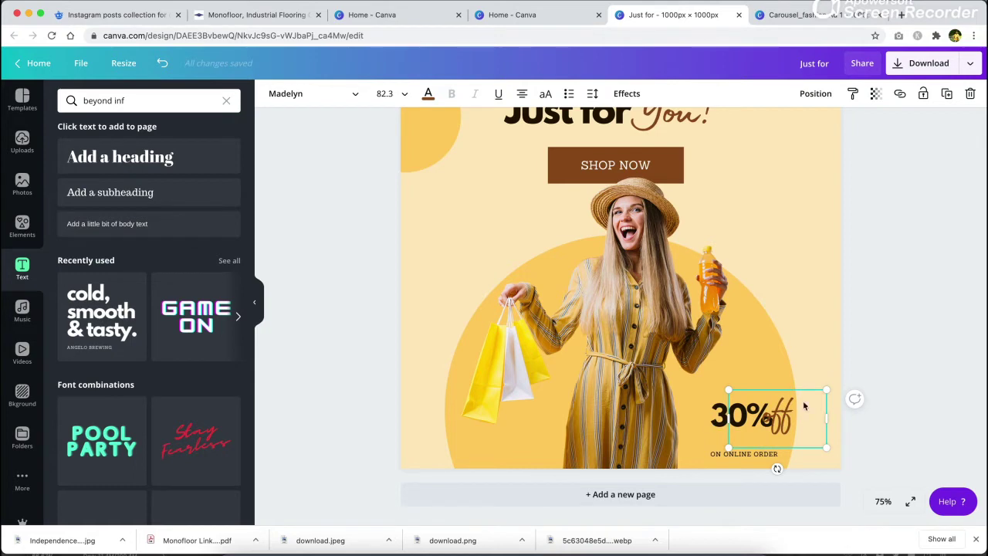
Remove the percent sign from "30%" and add a separate, smaller "%" text next to the number.
drag(804, 406, 845, 300)
click(763, 386)
double_click(761, 418)
key(BackSpace)
click(872, 366)
text(t%)
click(881, 337)
drag(627, 294, 723, 399)
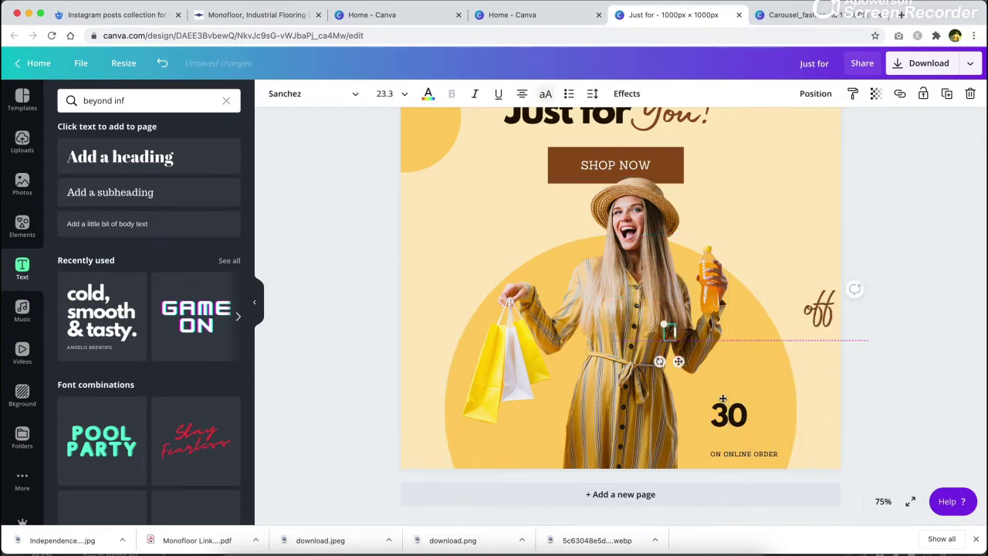
Place the script "off" directly under the small "%" so that it overlaps the lower part of "30".
drag(830, 323, 736, 457)
click(867, 372)
click(892, 339)
Reword the small caption under the discount as "OFFER EXPIRING SOON!" and fit its text box centred below "30% off".
click(747, 460)
scroll(761, 449, up, 5)
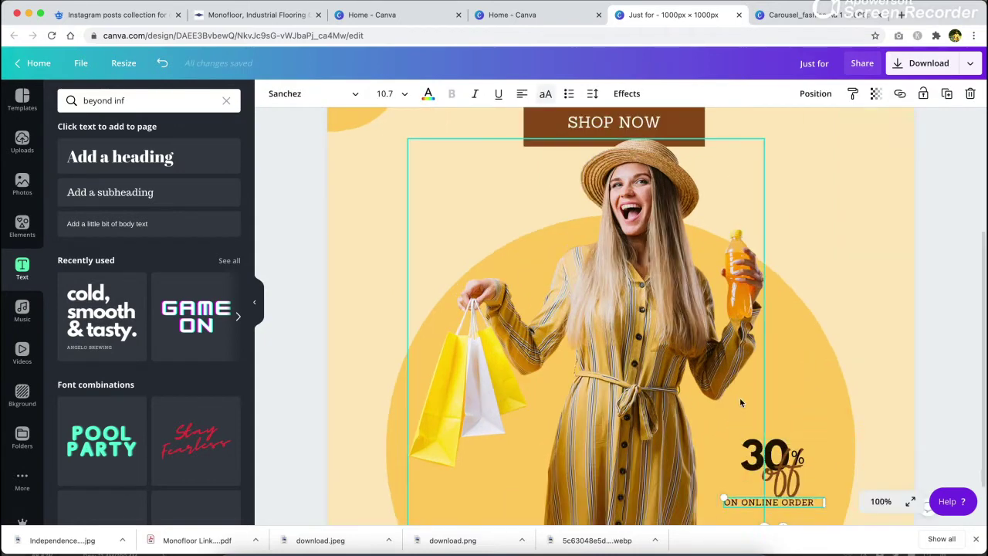
drag(738, 449, 688, 448)
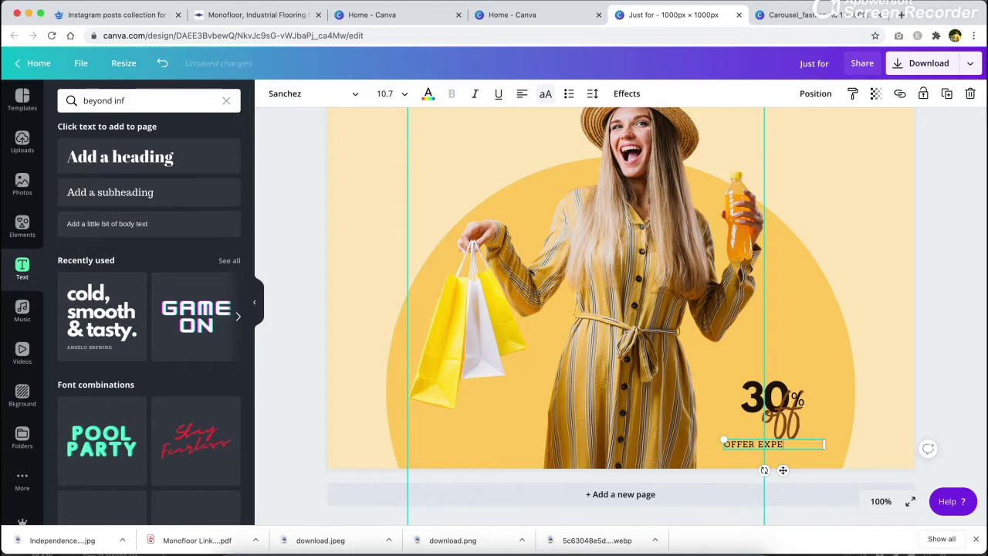
drag(824, 444, 801, 451)
click(956, 398)
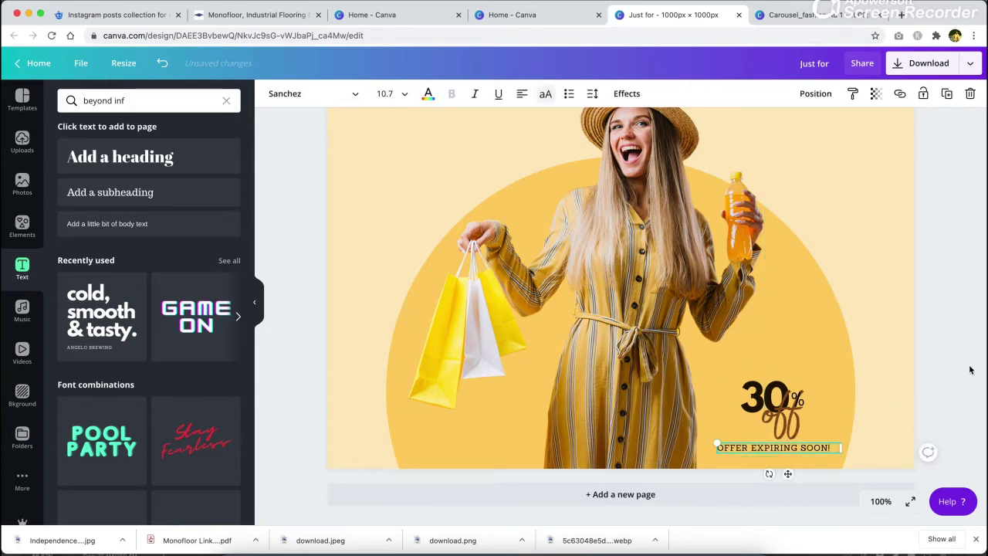
click(964, 375)
key(super+minus)
key(super+minus)
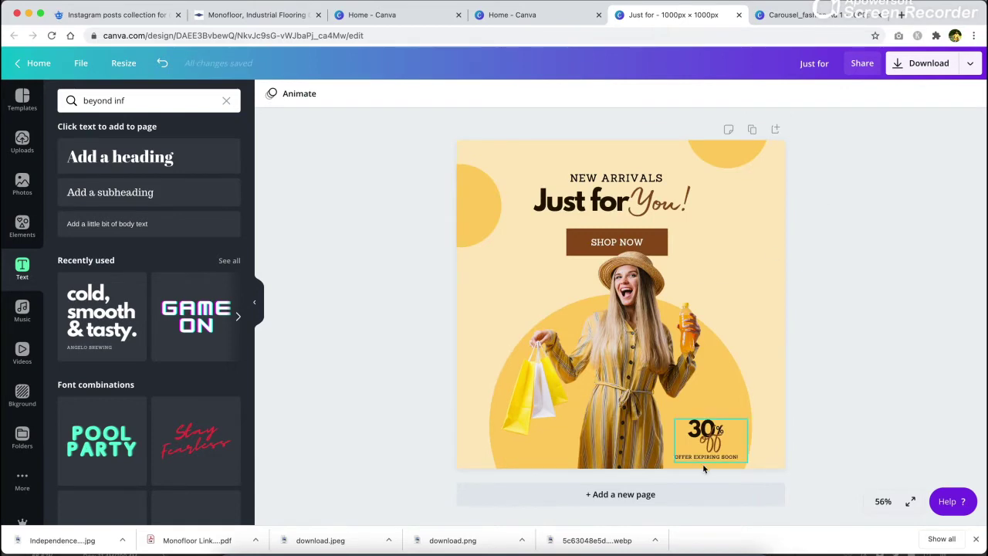
Add a second page and copy the cream background from page 1 onto it.
click(675, 495)
scroll(764, 287, up, 3)
click(753, 148)
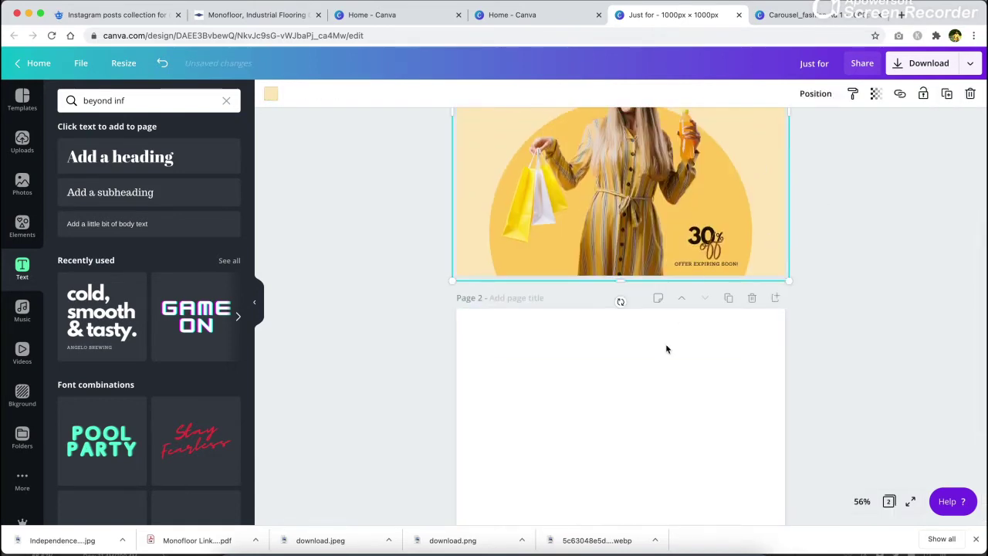
key(super+v)
Insert the uploaded photo of the woman in mint on page 2 and recolour the page background with the photo's yellow.
click(22, 142)
click(102, 185)
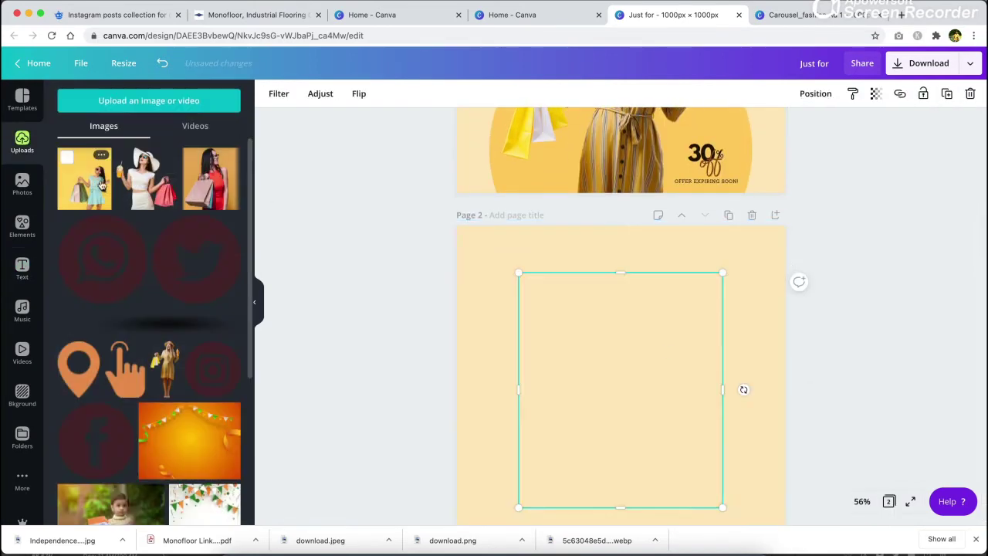
scroll(587, 355, down, 3)
drag(723, 187, 713, 221)
click(779, 214)
click(270, 94)
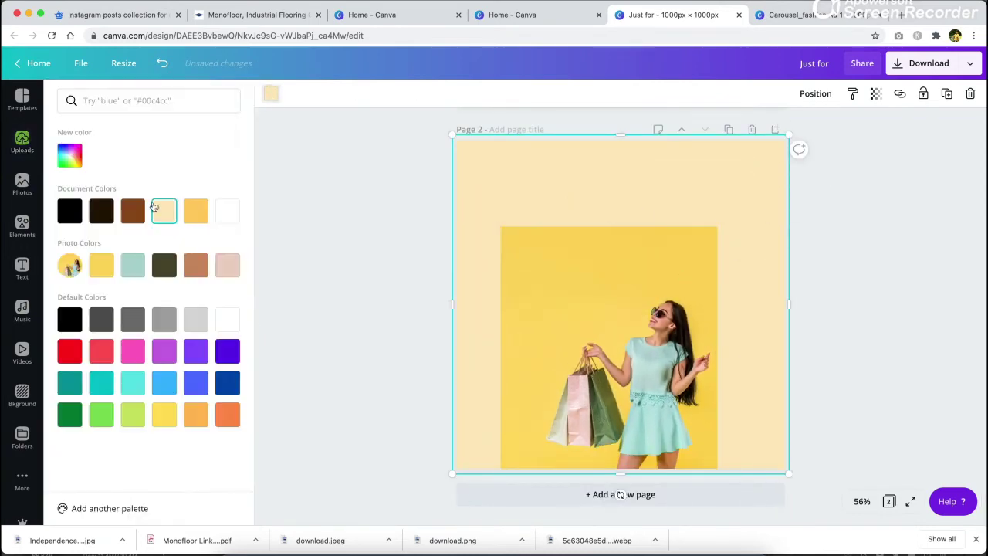
click(101, 277)
Enlarge the photo of the woman in mint and position it across page 2.
click(594, 370)
drag(717, 226, 779, 161)
drag(697, 349, 704, 315)
click(810, 278)
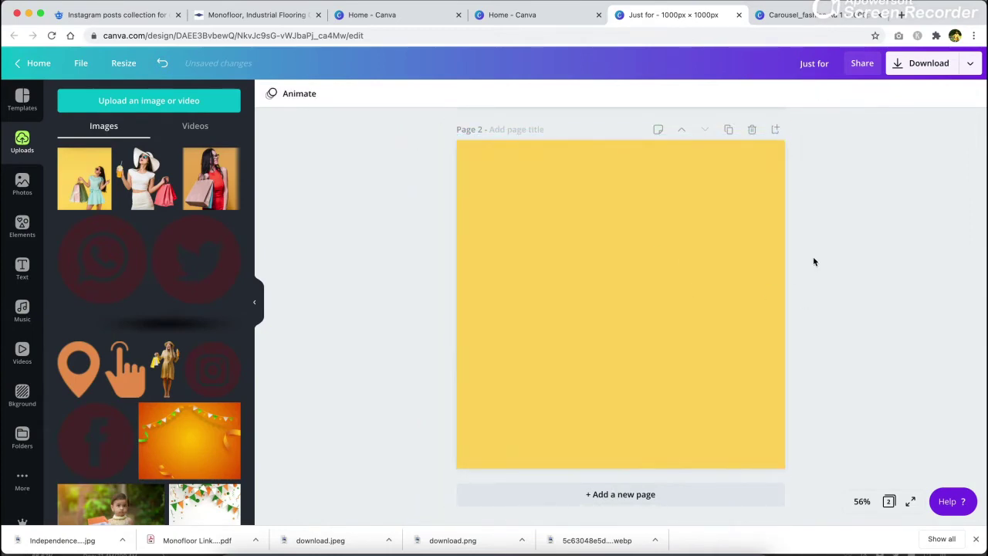
Copy the "NEW ARRIVALS" caption, the "Just for You!" heading and the "SHOP NOW" button with its label from page 1.
scroll(764, 224, up, 5)
click(627, 213)
click(619, 180)
shift+click(620, 203)
scroll(614, 232, down, 4)
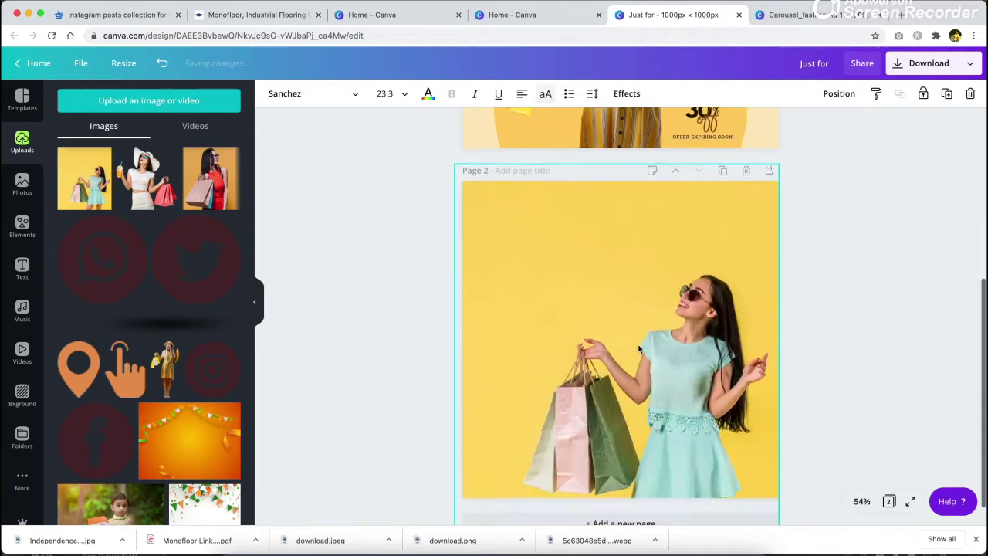
scroll(640, 349, up, 2)
click(639, 349)
scroll(639, 349, up, 3)
shift+click(617, 176)
shift+click(651, 242)
shift+click(635, 240)
key(super+c)
Delete the photo from page 2 and paste the copied caption, heading and button onto the yellow background.
scroll(635, 240, down, 5)
click(528, 257)
key(Delete)
key(super+v)
Insert the photo of the woman in mint again, enlarge it beyond page 2's edges and position her at the lower right.
click(711, 319)
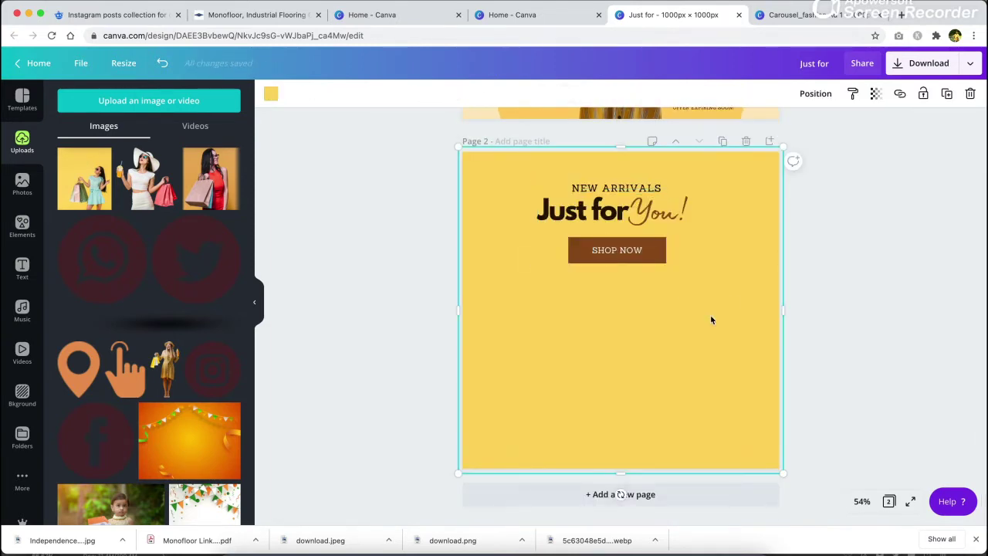
click(84, 178)
drag(620, 301, 620, 406)
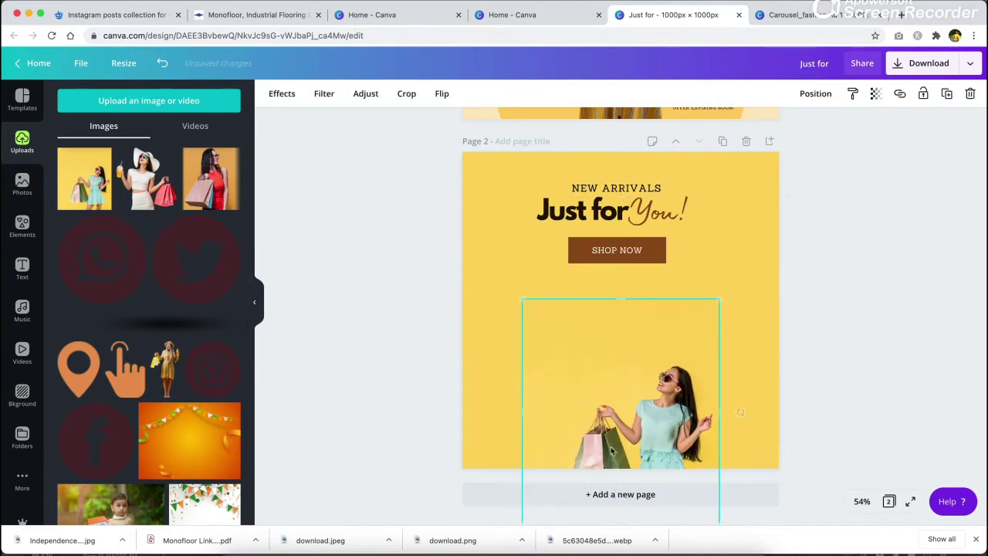
drag(722, 305, 795, 192)
key(Escape)
drag(724, 357, 762, 310)
click(469, 190)
key(Delete)
drag(496, 200, 452, 168)
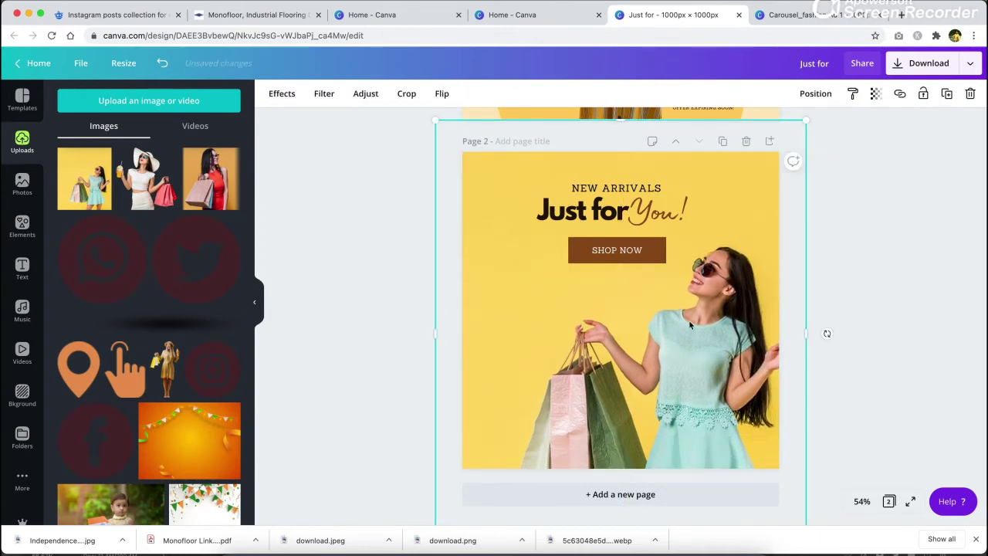
drag(715, 315, 713, 301)
Move the "Just for You!" heading to the left side of page 2, ungroup it and place "You!" beneath "Just for".
click(603, 219)
drag(602, 219, 541, 222)
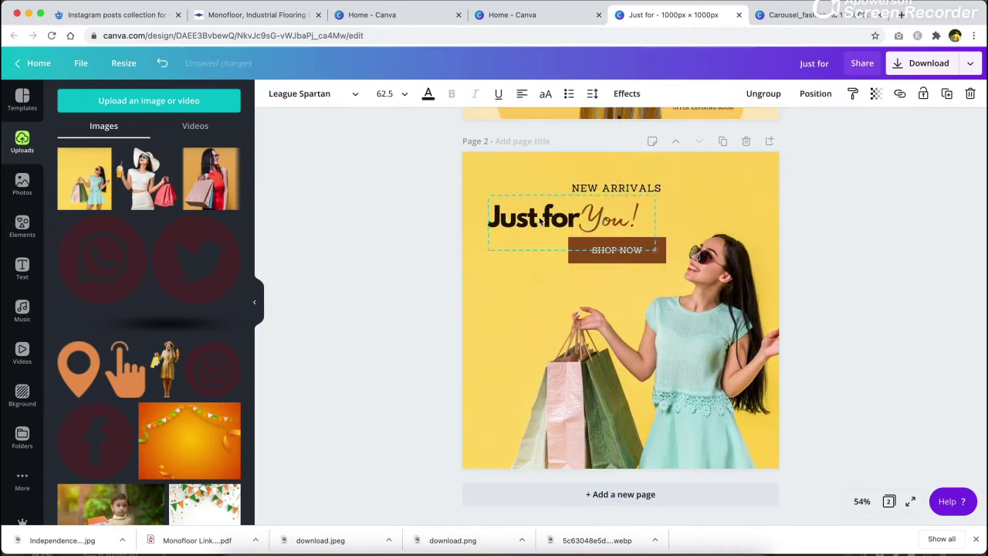
drag(623, 227, 546, 231)
click(766, 95)
click(561, 184)
drag(560, 183, 539, 246)
Move the "SHOP NOW" button below the heading and "NEW ARRIVALS" above it, aligned with the left of "Just for".
click(646, 255)
drag(632, 261, 549, 295)
drag(641, 189, 554, 197)
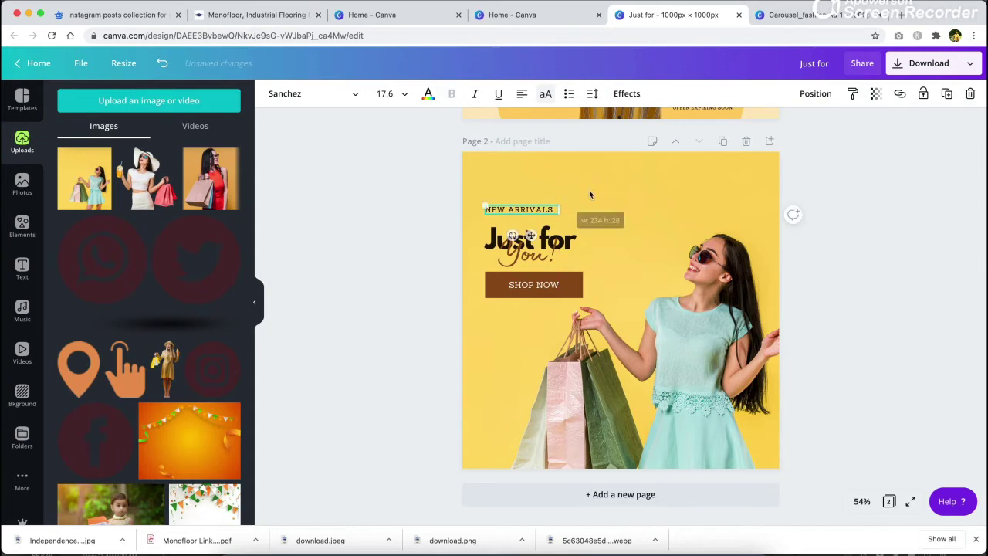
Scale the brown "SHOP NOW" button down together with its label, bringing the text to size 15.7.
click(311, 318)
drag(602, 271, 519, 306)
shift+click(538, 257)
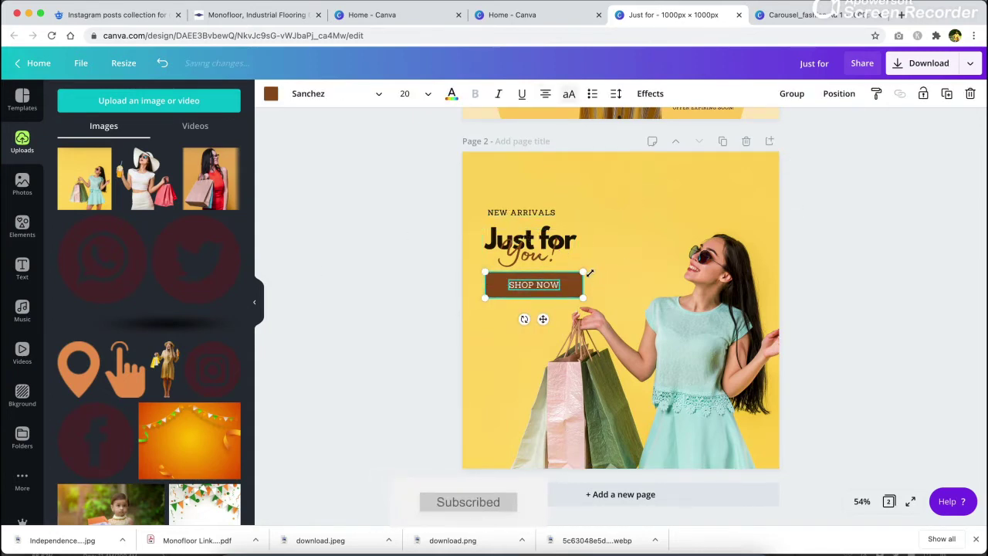
drag(590, 273, 563, 277)
click(552, 280)
Move "You!" to the lower right of "Just for" and shift the "SHOP NOW" button slightly down.
drag(518, 244, 575, 260)
click(524, 291)
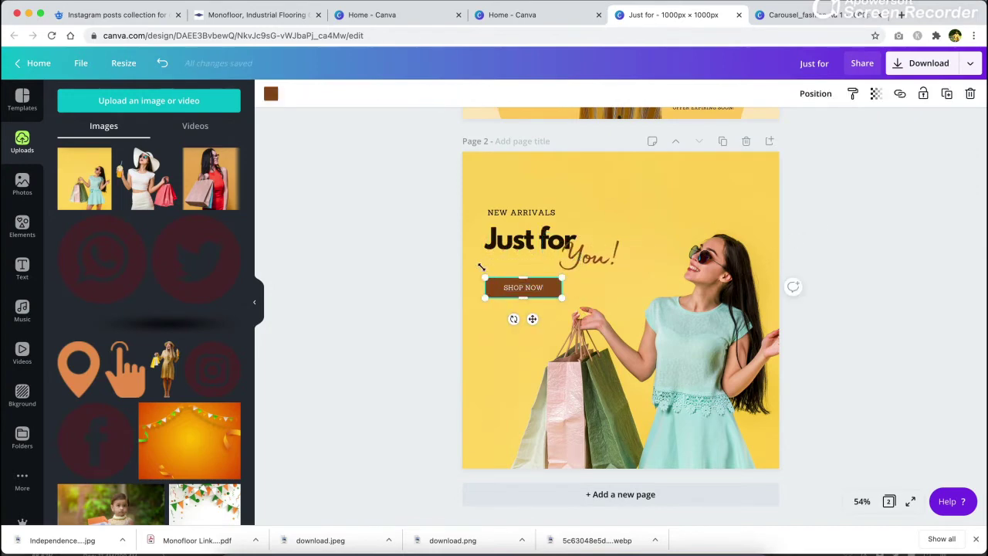
drag(467, 269, 529, 330)
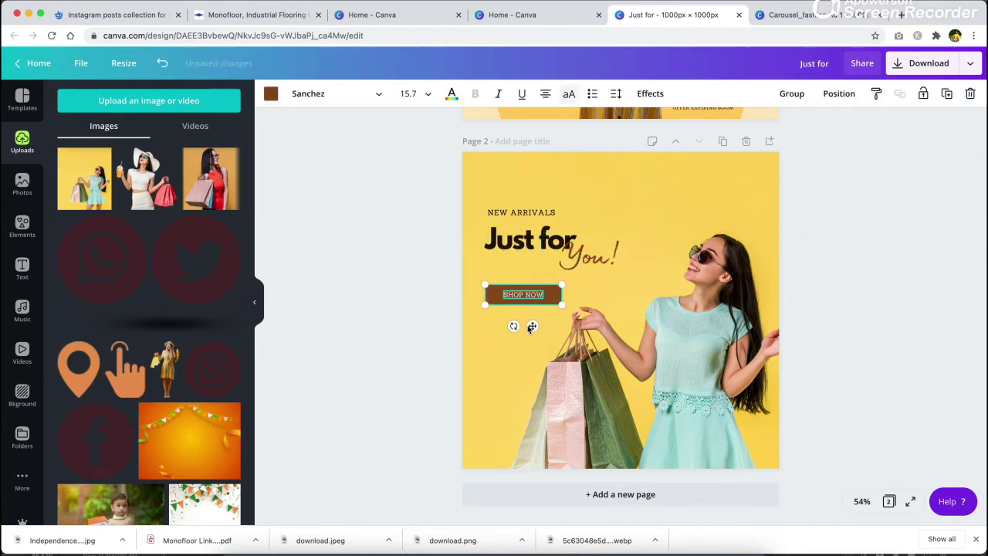
Shrink the "NEW ARRIVALS" caption to size 14.7 and place it at the top centre of page 2.
drag(540, 213, 722, 167)
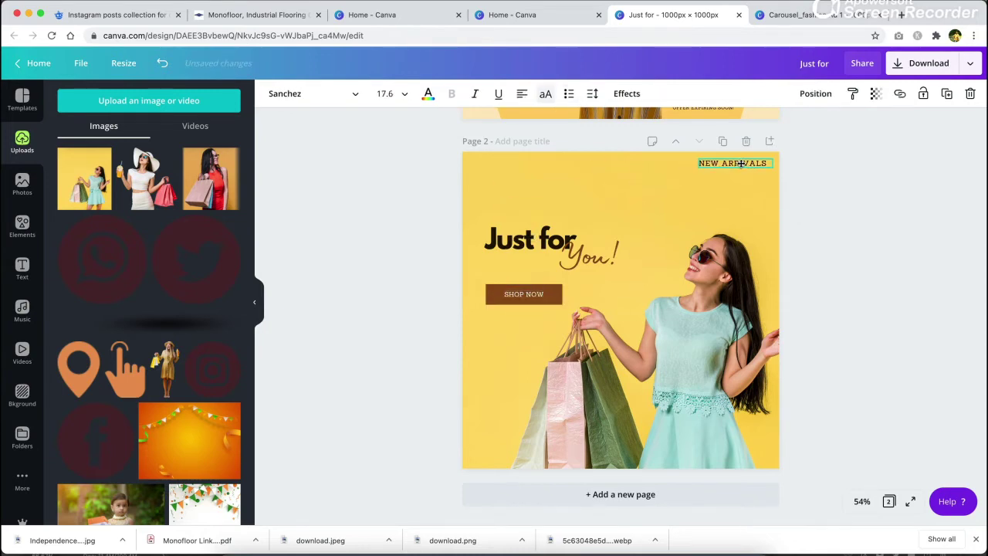
drag(629, 163, 555, 410)
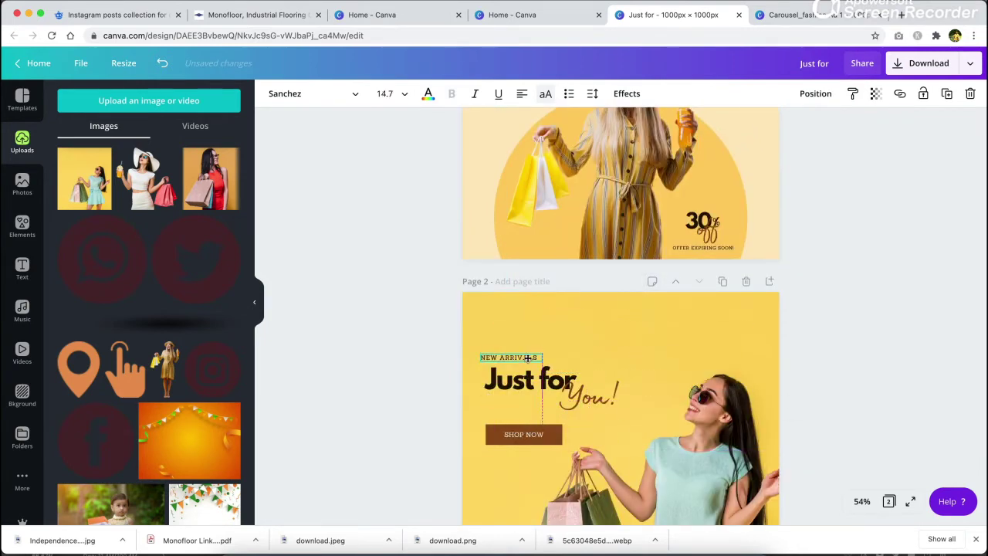
click(825, 284)
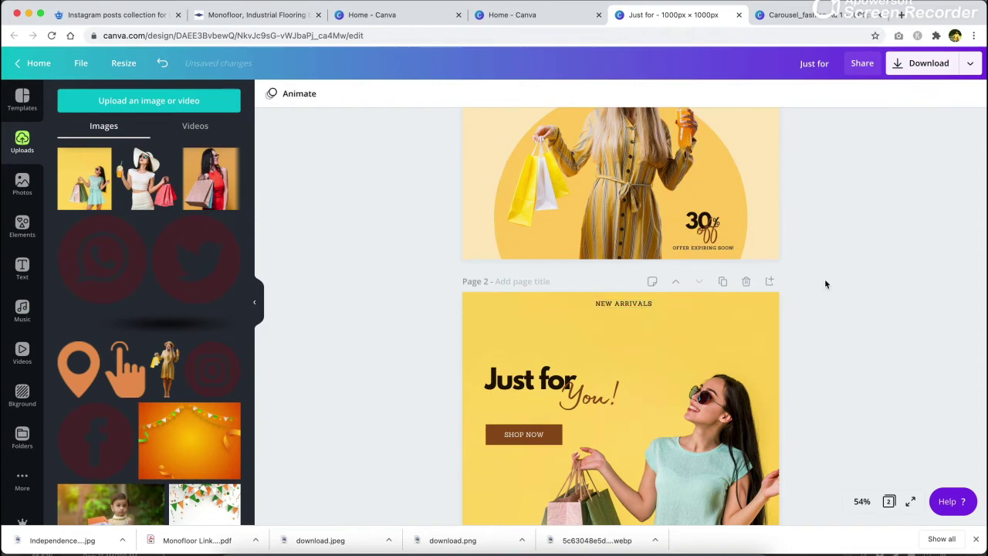
Add a circle to page 2, scale it down and place it partly off the left edge below the "SHOP NOW" button.
key(c)
drag(708, 363, 636, 436)
drag(599, 472, 489, 285)
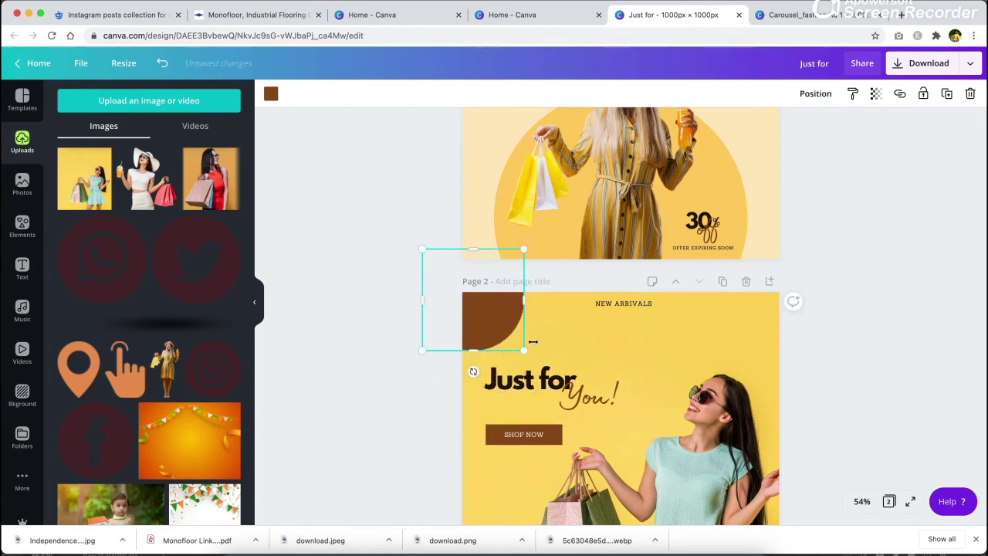
scroll(533, 341, down, 3)
drag(483, 212, 495, 434)
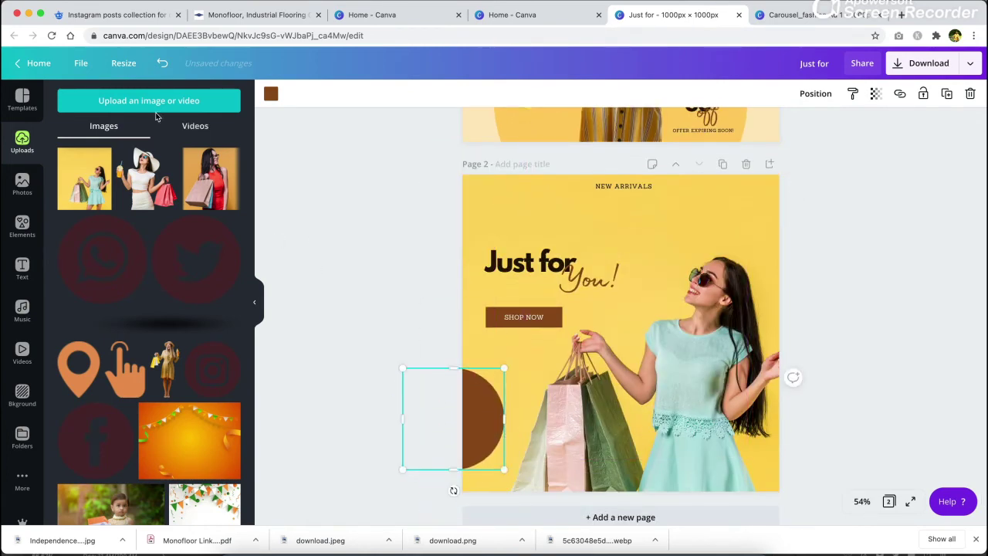
Try the photo's yellow and a custom white #ffffff as the circle's fill colour.
click(271, 96)
click(103, 266)
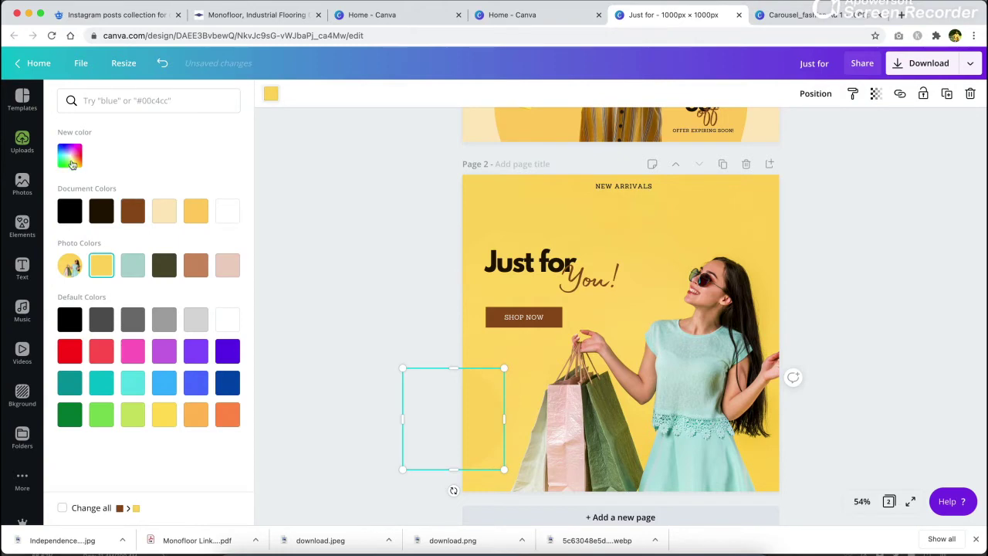
click(71, 159)
drag(205, 208, 65, 177)
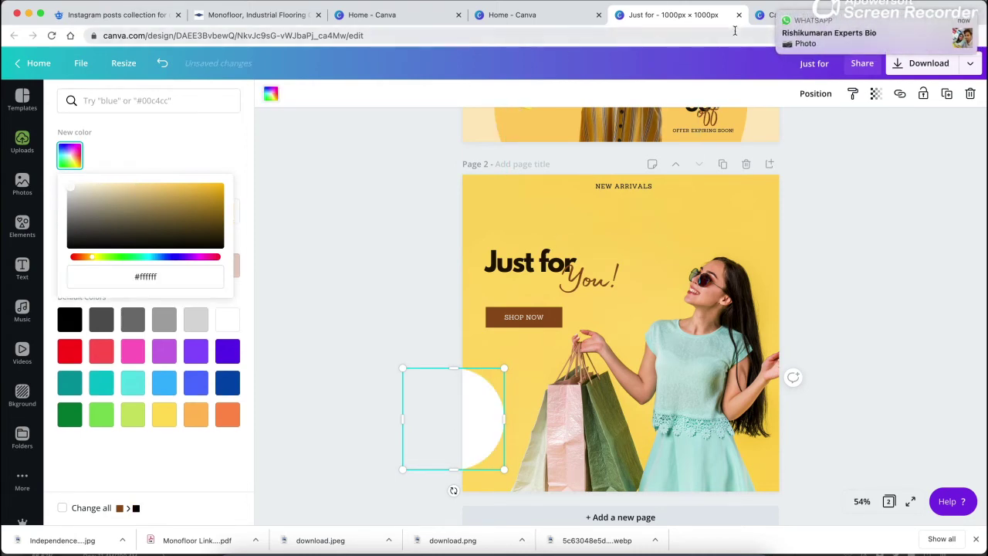
Centre the circle on page 2's left edge and set its fill to pale yellow #ffe696.
drag(500, 431, 489, 412)
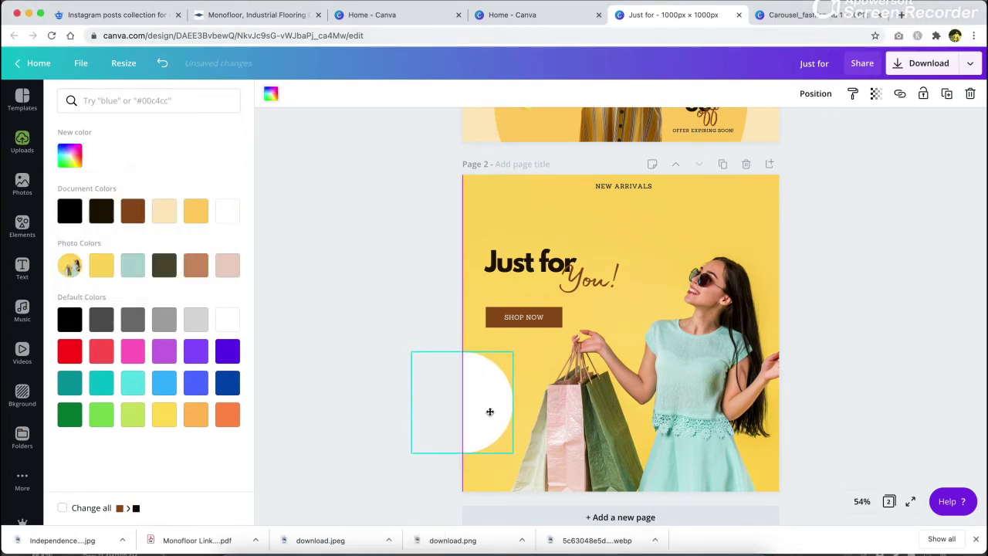
click(94, 263)
click(70, 155)
click(132, 184)
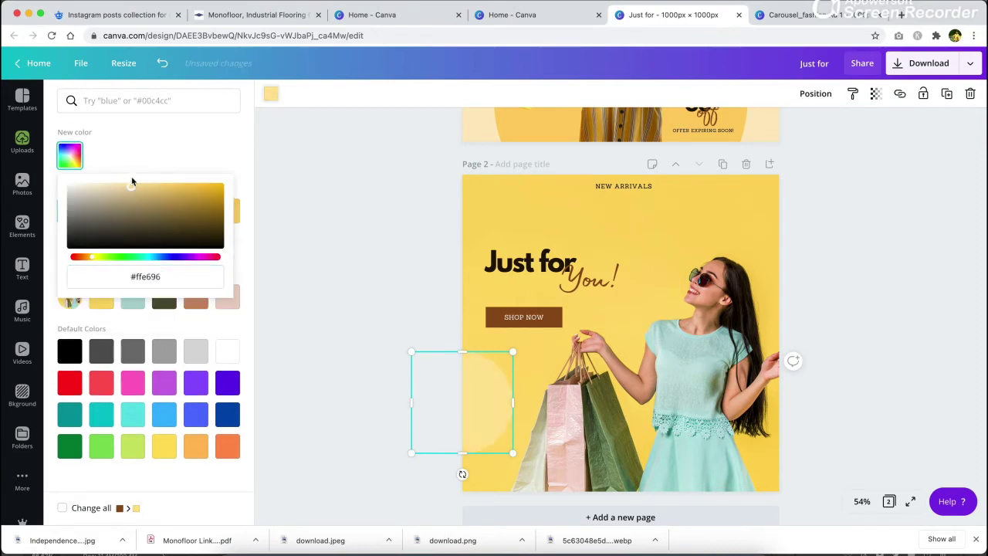
Duplicate the pale yellow circle and place the copy partly off page 2's top edge, behind the "NEW ARRIVALS" caption.
drag(488, 398, 646, 164)
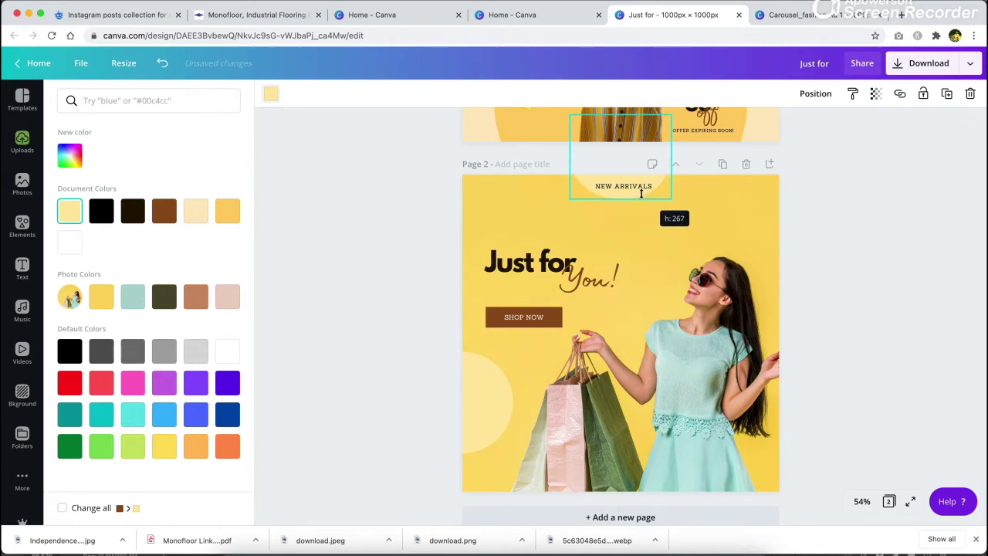
click(834, 244)
Enlarge the "Just for You!" heading on page 2 and move it slightly higher.
click(492, 258)
shift+click(492, 258)
drag(636, 248, 648, 242)
drag(578, 266, 593, 252)
click(834, 300)
Enlarge the "SHOP NOW" button on page 2 and move it up closer to the heading.
double_click(525, 317)
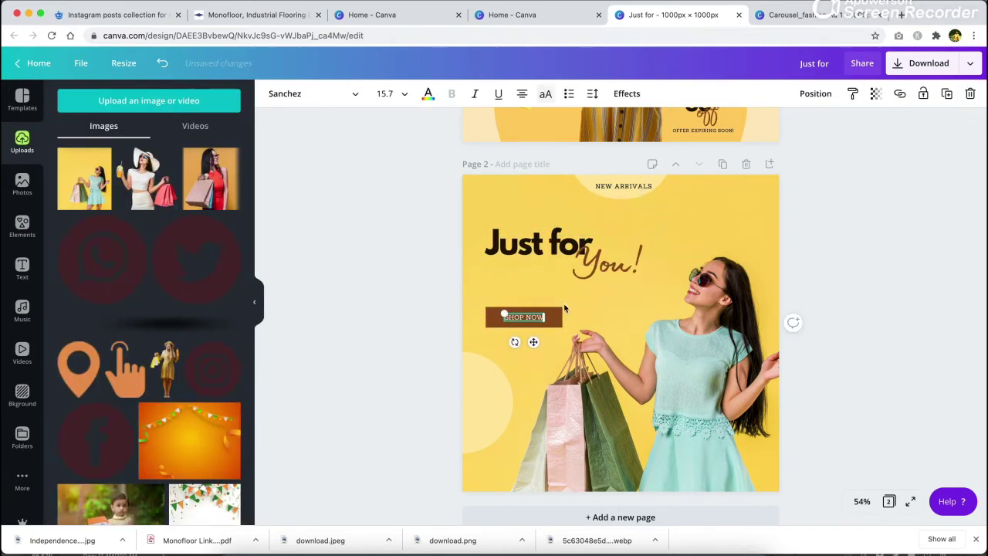
drag(448, 303, 530, 344)
drag(564, 307, 578, 301)
drag(550, 315, 554, 286)
Tilt "Just for" slightly upward and tuck "You!" under its second word.
click(581, 268)
click(544, 253)
drag(610, 266, 579, 266)
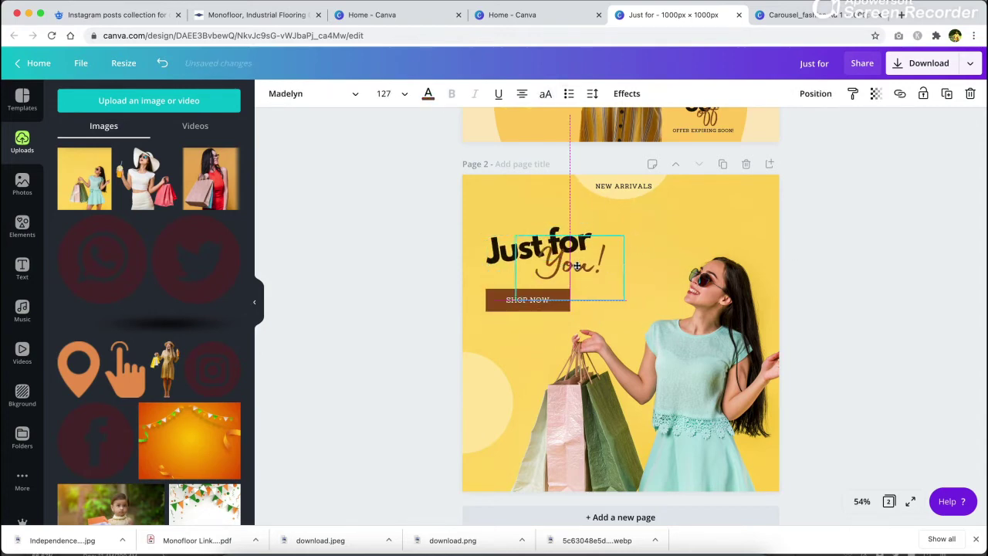
click(830, 268)
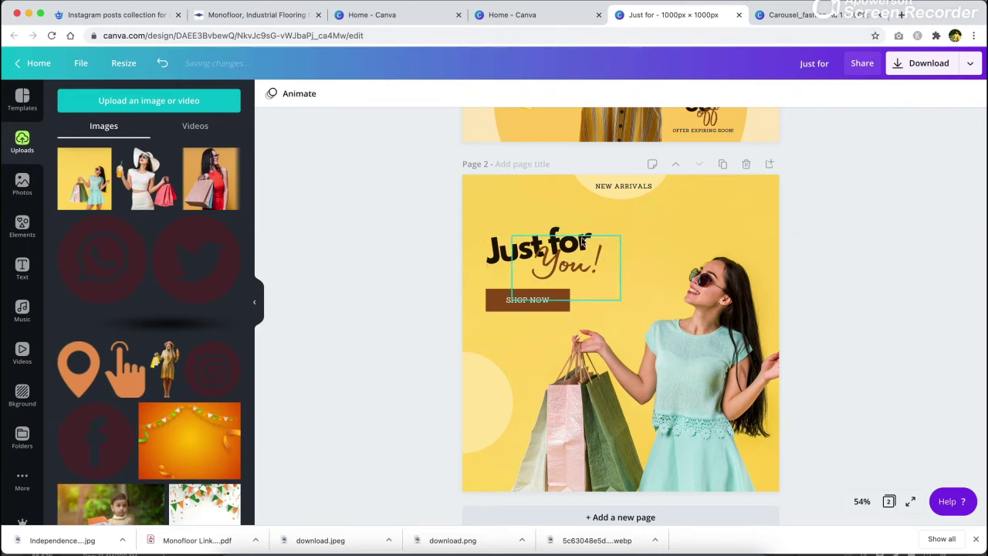
Move the "NEW ARRIVALS" caption up and centre it inside page 2's top circle.
click(634, 186)
click(653, 350)
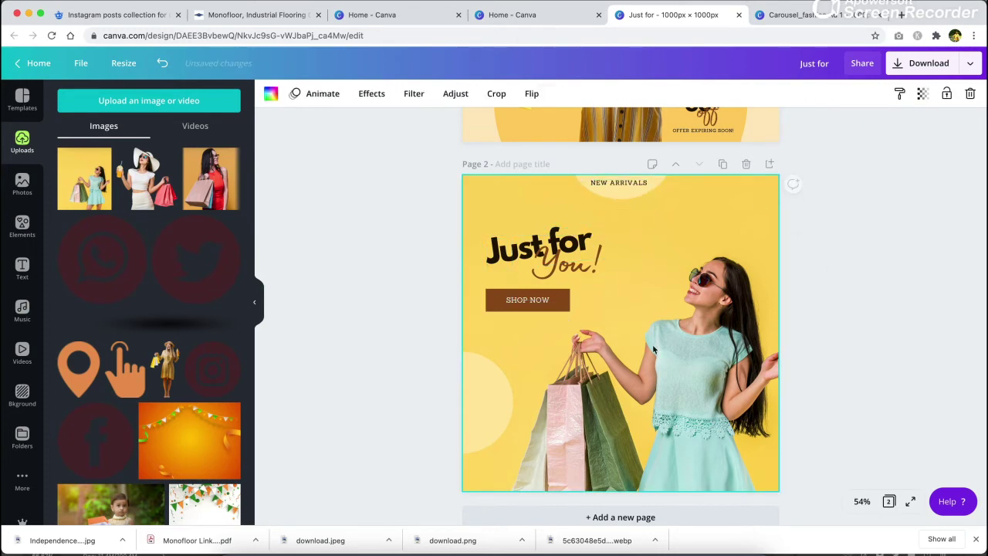
click(897, 263)
click(617, 185)
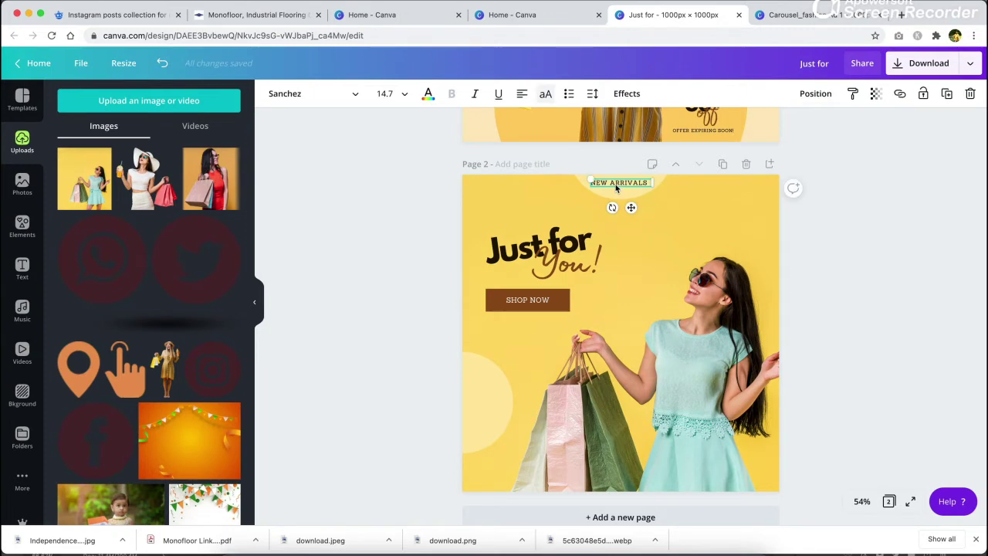
Group the "30% off" and "OFFER EXPIRING SOON!" texts on page 1.
scroll(695, 178, up, 1)
drag(811, 160, 698, 219)
drag(813, 183, 697, 221)
scroll(963, 263, up, 3)
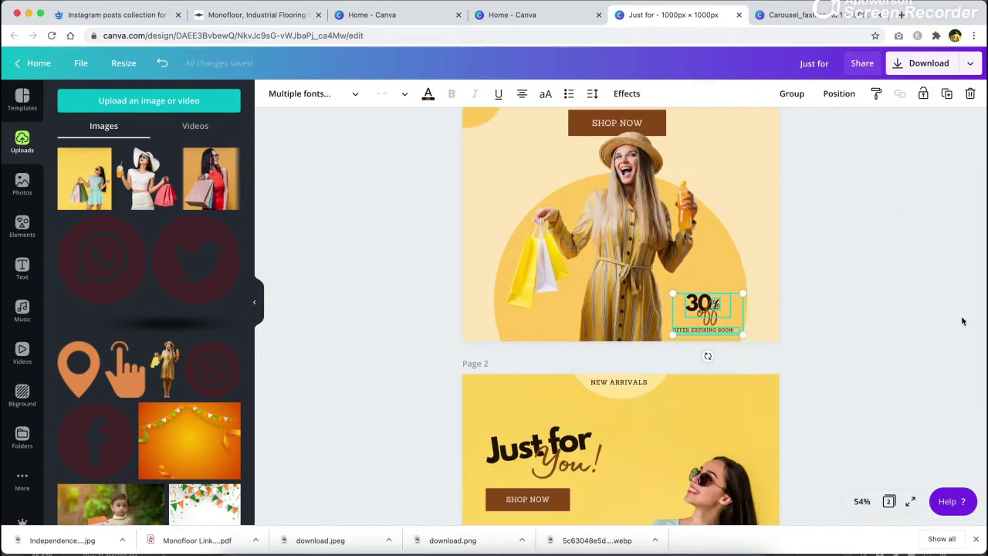
click(791, 94)
Copy the offer group to page 2, move the left circle fully onto the page and place the group on it.
key(super+c)
key(super+v)
scroll(794, 315, down, 3)
drag(711, 222, 589, 386)
scroll(589, 378, down, 3)
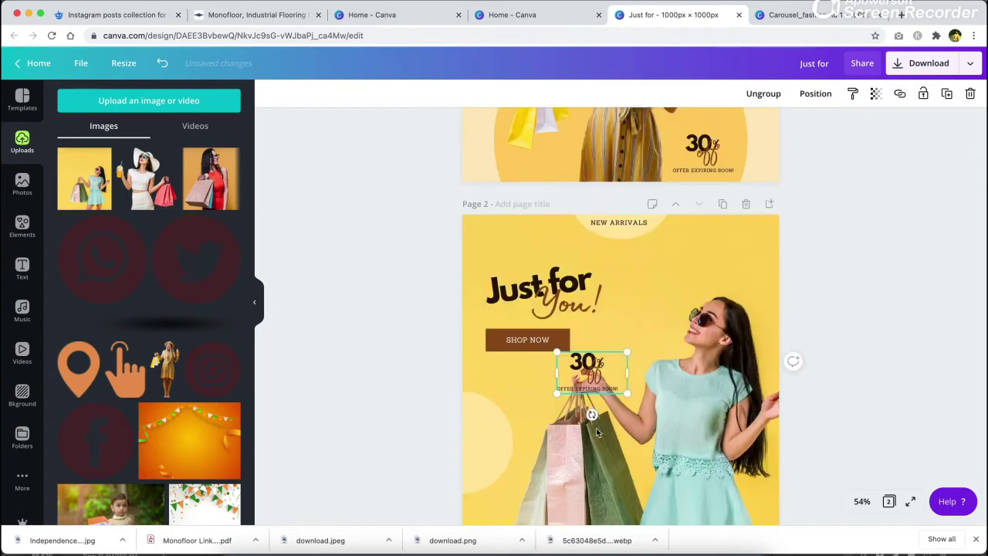
drag(588, 322, 550, 377)
drag(573, 307, 561, 313)
Ungroup the offer texts on page 2, enlarge "OFFER EXPIRING SOON!" to size 15.8 and wrap it onto three lines.
click(528, 372)
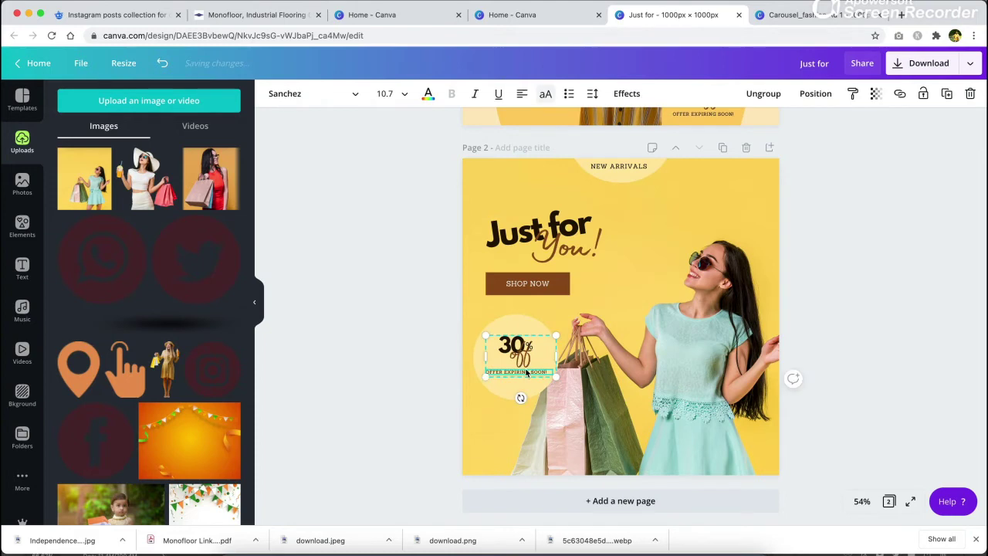
click(763, 94)
click(531, 374)
key(super+plus)
key(super+plus)
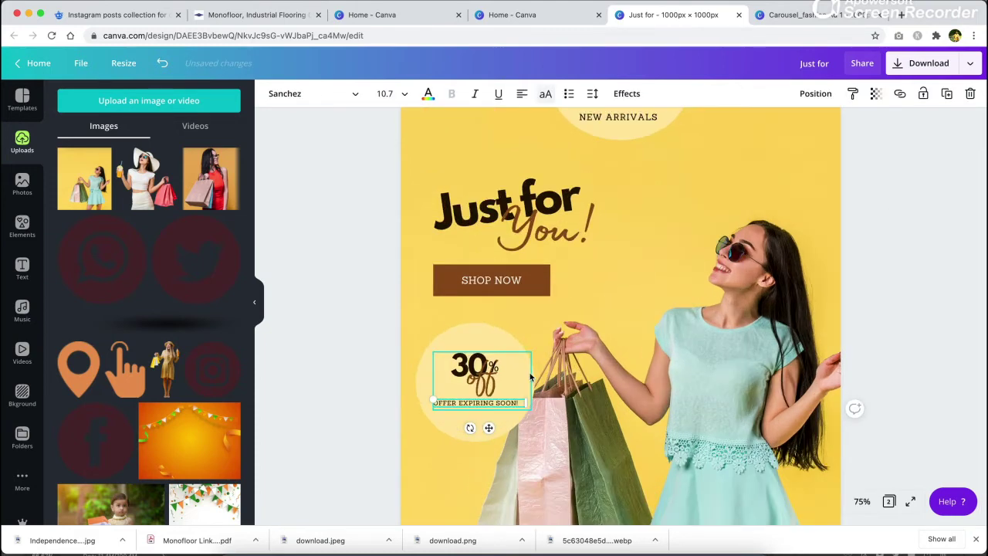
scroll(531, 377, down, 2)
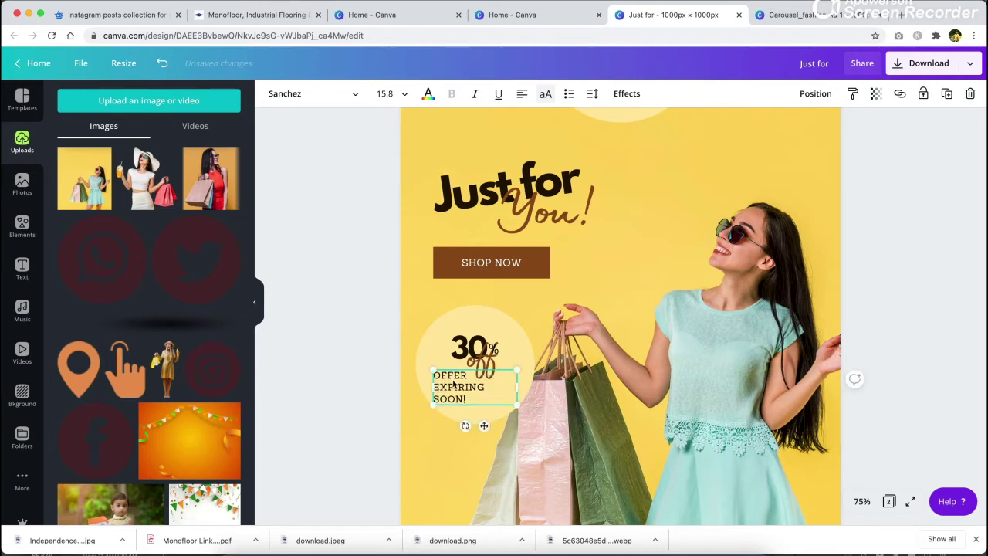
key(super+z)
Arrange "30% off" in the left half of the circle with "OFFER EXPIRING SOON!" beside it.
drag(480, 363, 447, 378)
drag(470, 340, 439, 350)
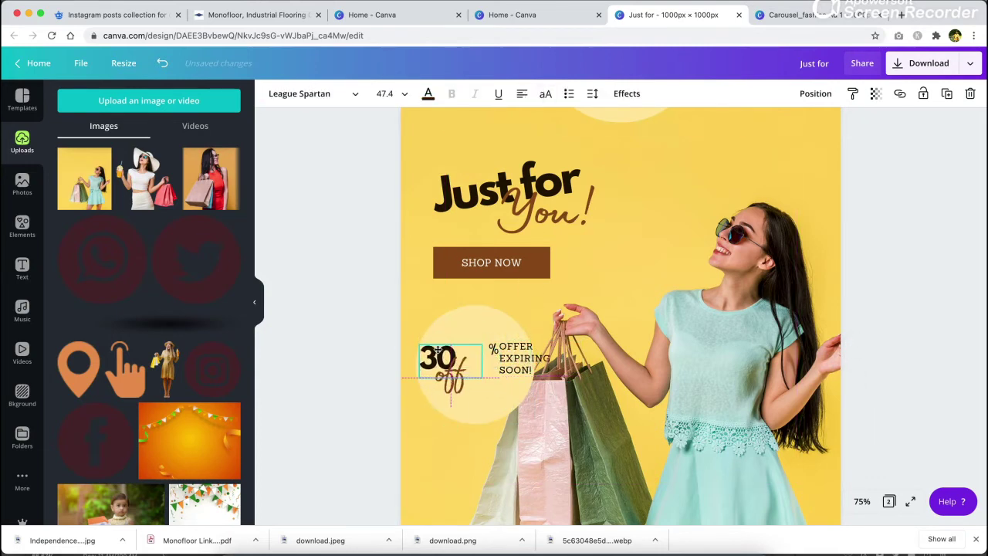
click(491, 349)
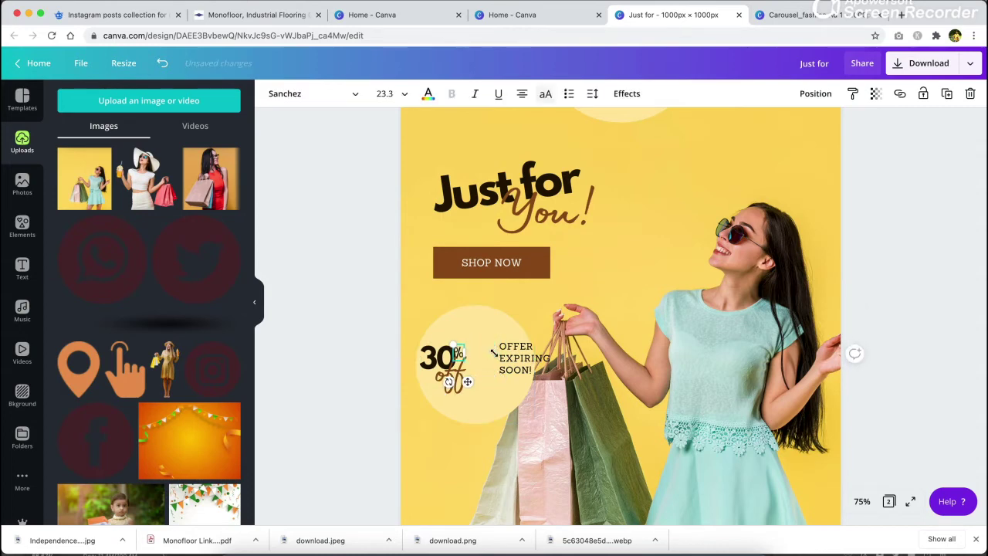
drag(534, 375, 498, 376)
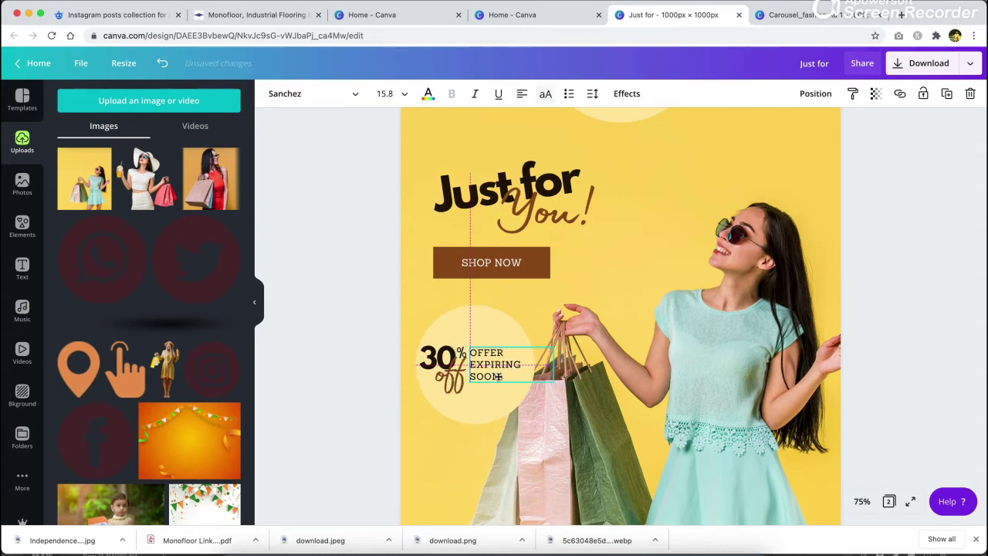
Shift the "30", "%", "off" and offer caption slightly right to balance them inside the circle.
click(433, 351)
click(461, 349)
click(505, 331)
click(458, 353)
click(438, 339)
click(434, 352)
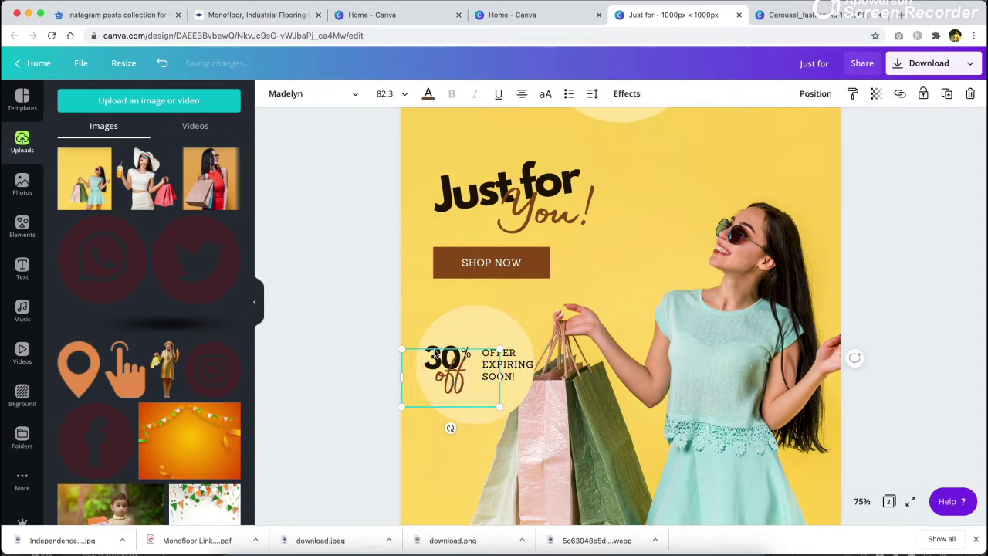
click(383, 238)
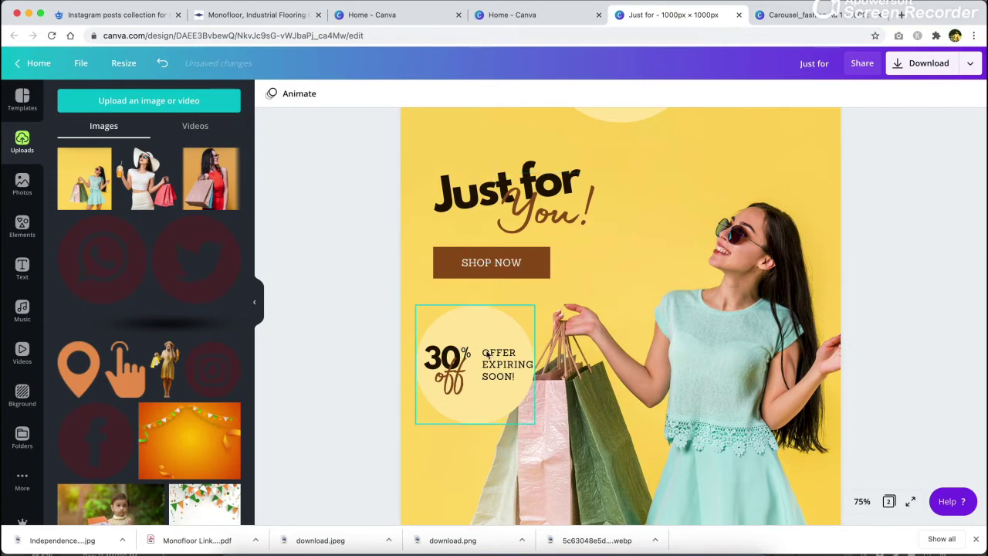
click(487, 354)
Shrink page 2's "NEW ARRIVALS" caption to about size 13.3, keeping it centred in the top circle.
scroll(498, 361, up, 2)
scroll(501, 361, down, 1)
click(621, 167)
drag(579, 160, 587, 160)
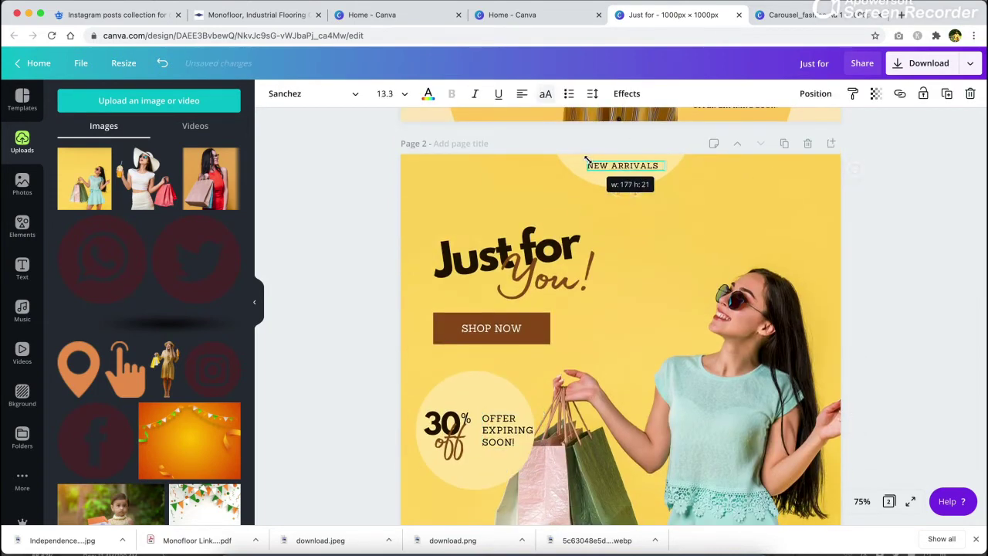
click(861, 229)
click(473, 408)
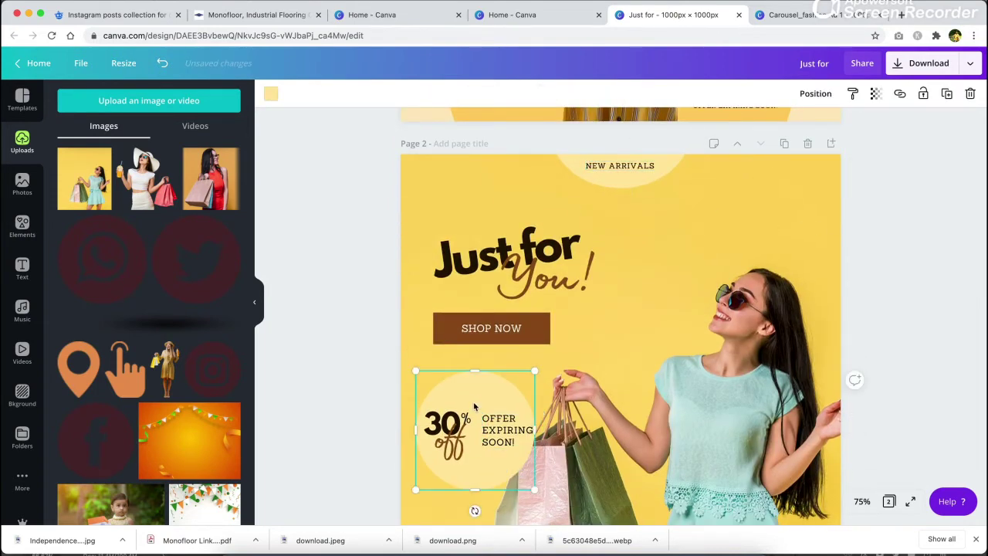
click(442, 436)
click(486, 391)
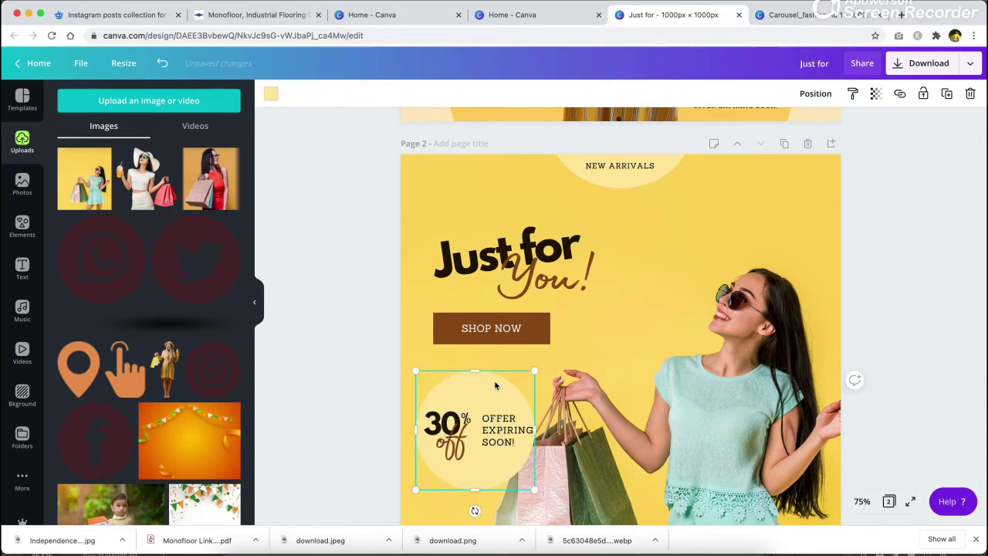
drag(486, 392, 526, 236)
key(super+minus)
key(Delete)
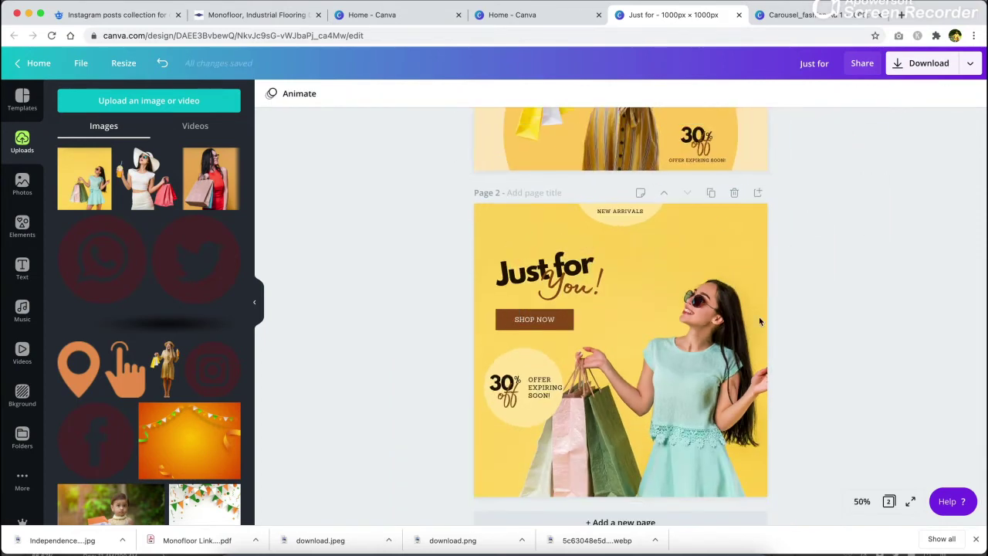
Title page 1 "Carousel 1" and page 2 "Carosel 2".
scroll(759, 317, up, 3)
click(551, 136)
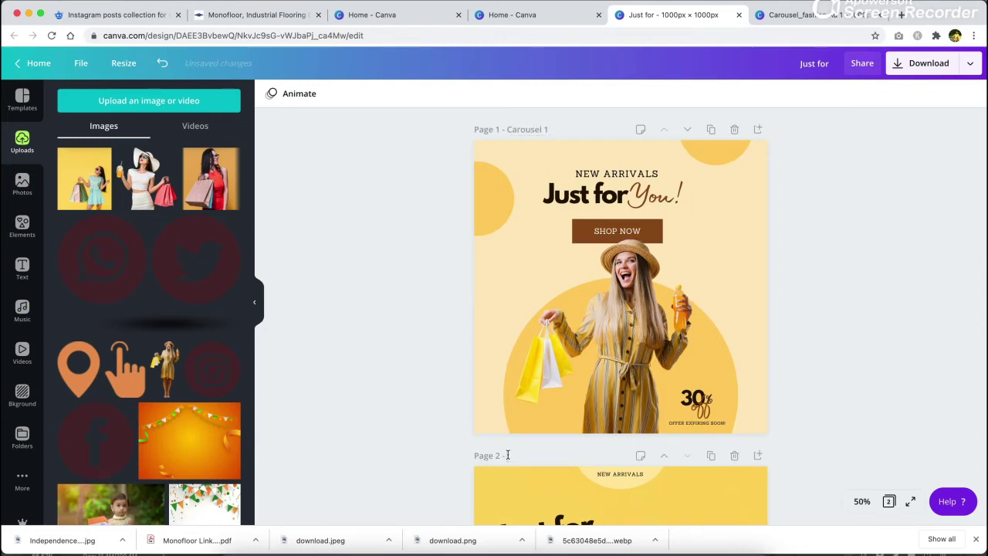
scroll(605, 489, down, 5)
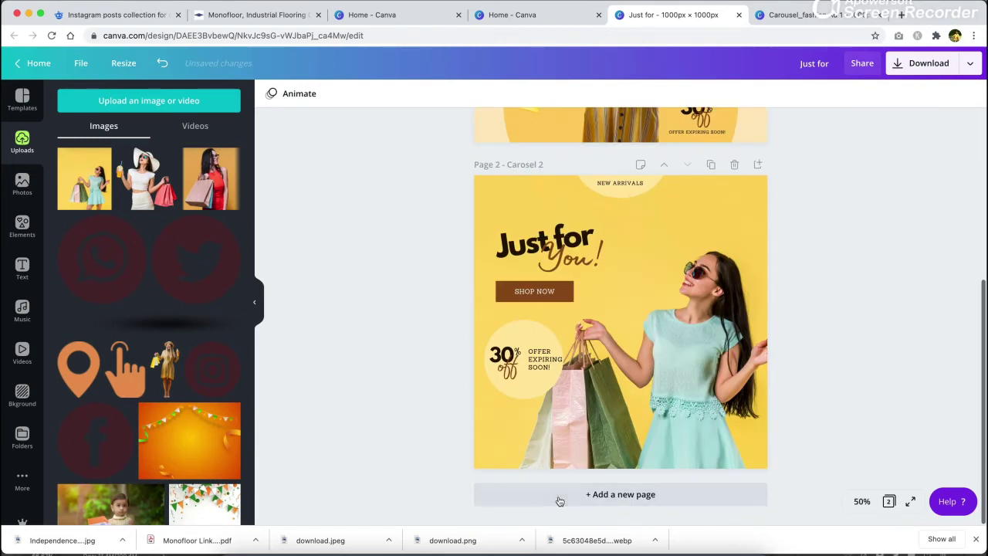
Add a third page and place the uploaded photo of the woman in the red dress along its bottom edge.
click(559, 501)
click(211, 179)
drag(657, 349, 606, 397)
drag(656, 279, 683, 251)
drag(605, 355, 637, 312)
drag(712, 210, 663, 261)
drag(595, 344, 609, 368)
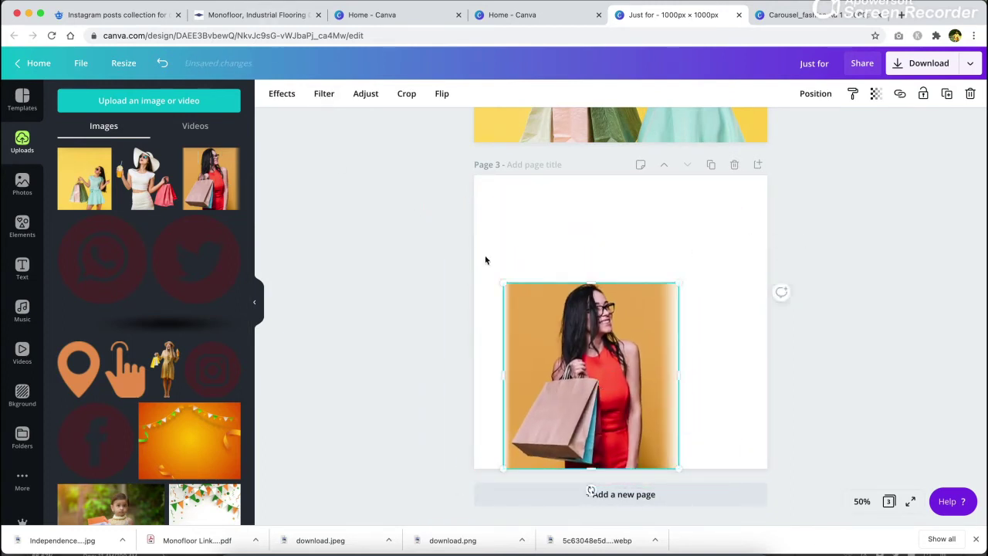
Cover page 3 with a square behind the photo and fill it with the photo's orange.
key(r)
drag(741, 212, 772, 176)
key(super+bracketleft)
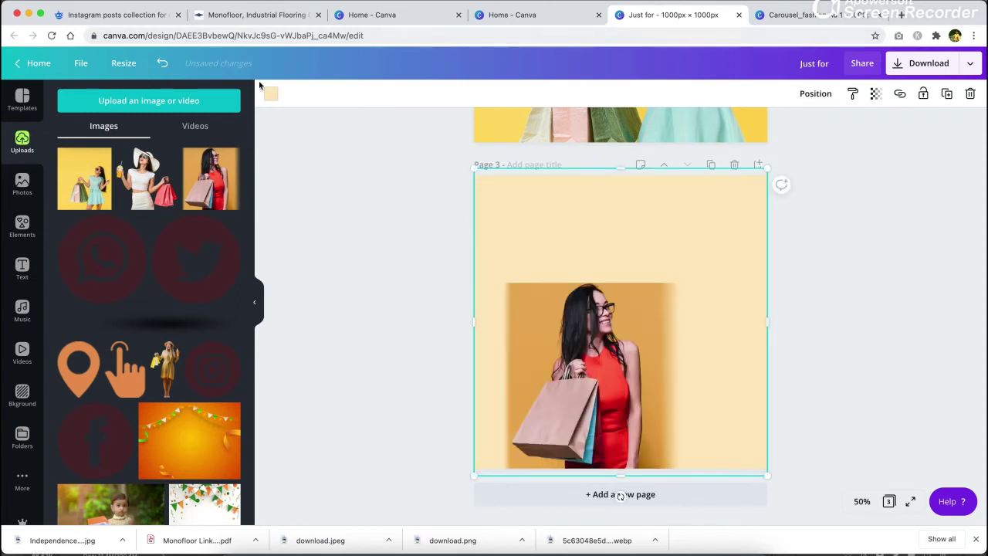
click(271, 94)
click(132, 212)
click(100, 294)
Resize the red-dress photo and move it into the lower left of page 3.
click(603, 332)
drag(679, 283, 737, 219)
drag(617, 313, 587, 318)
drag(710, 228, 669, 270)
click(804, 251)
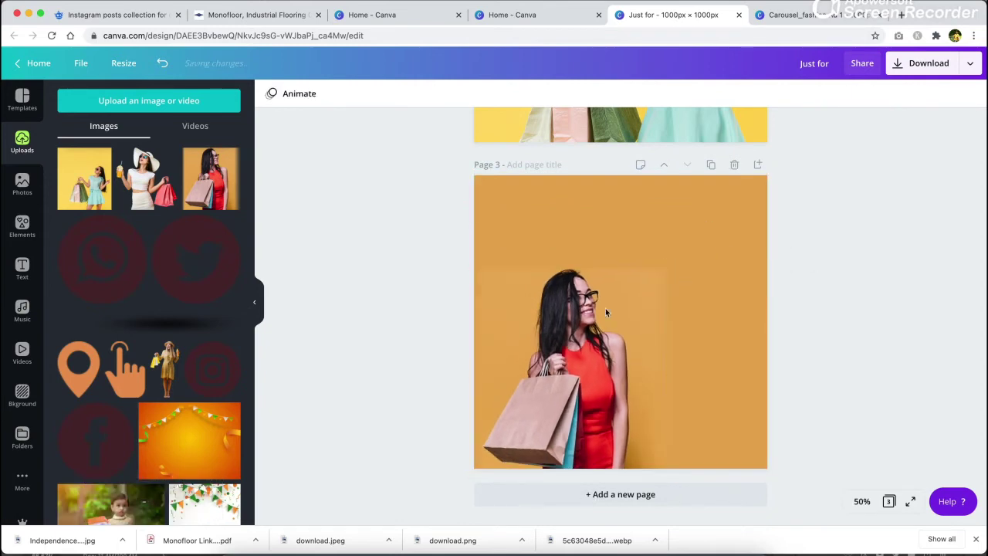
Delete the red-dress photo and the orange background square from page 3.
scroll(337, 336, up, 1)
click(563, 415)
key(Delete)
click(598, 335)
key(Delete)
Add the uploaded photo of the woman in the white hat to page 3 and enlarge it along the bottom edge.
click(151, 176)
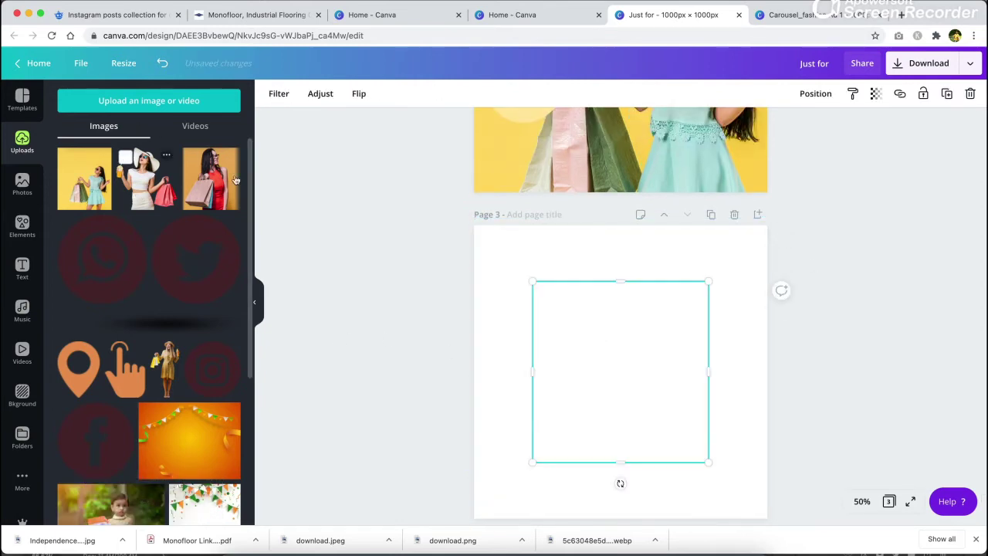
scroll(714, 283, up, 3)
scroll(717, 327, down, 4)
drag(709, 234, 737, 209)
click(806, 267)
scroll(805, 268, up, 3)
scroll(806, 268, up, 2)
scroll(806, 268, down, 5)
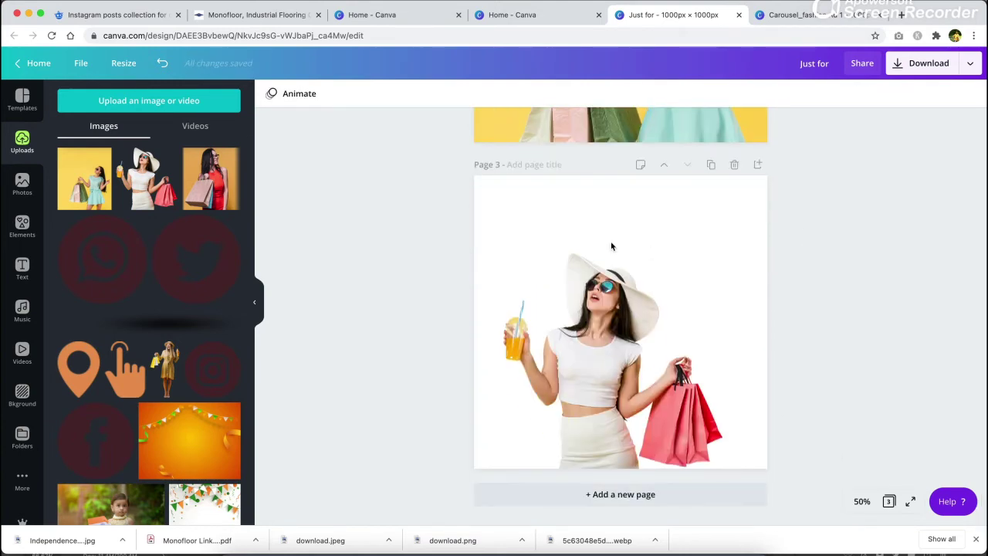
Cover page 3 with a square behind the woman and fill it with the photo's coral pink.
key(r)
drag(739, 205, 774, 176)
key(super+[)
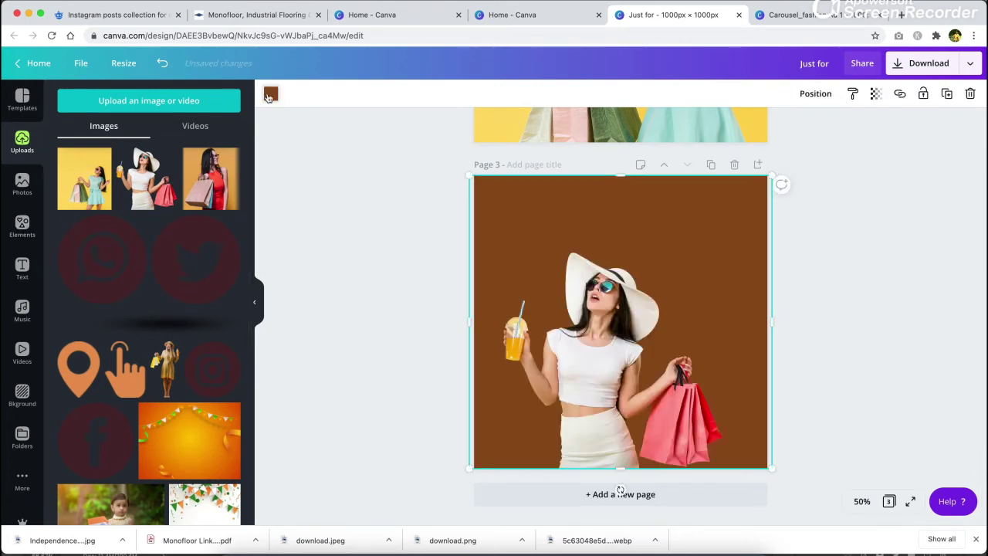
click(270, 94)
click(228, 296)
click(163, 296)
click(366, 308)
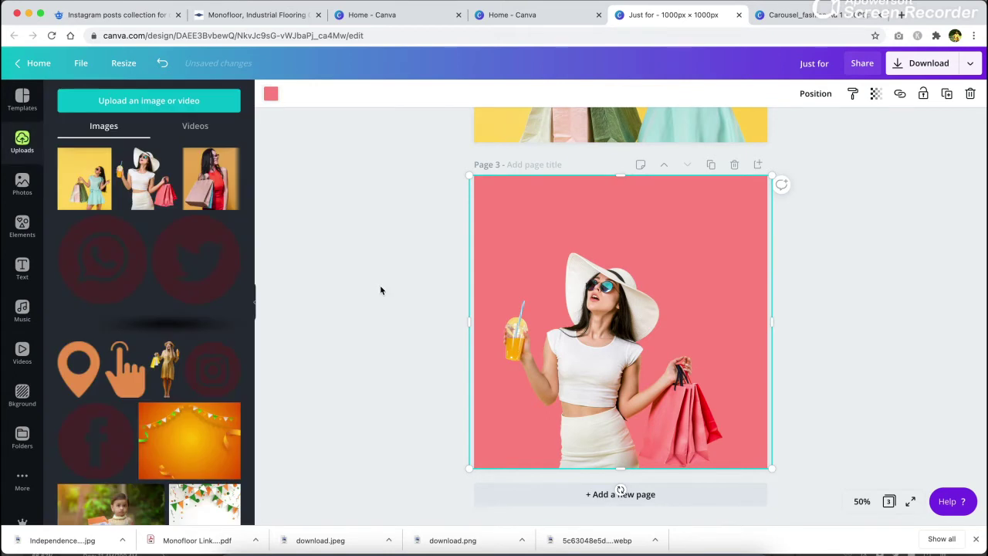
Flip the white-hat woman's photo horizontally and reposition it on page 3.
click(602, 347)
drag(603, 348, 581, 347)
click(404, 94)
click(460, 126)
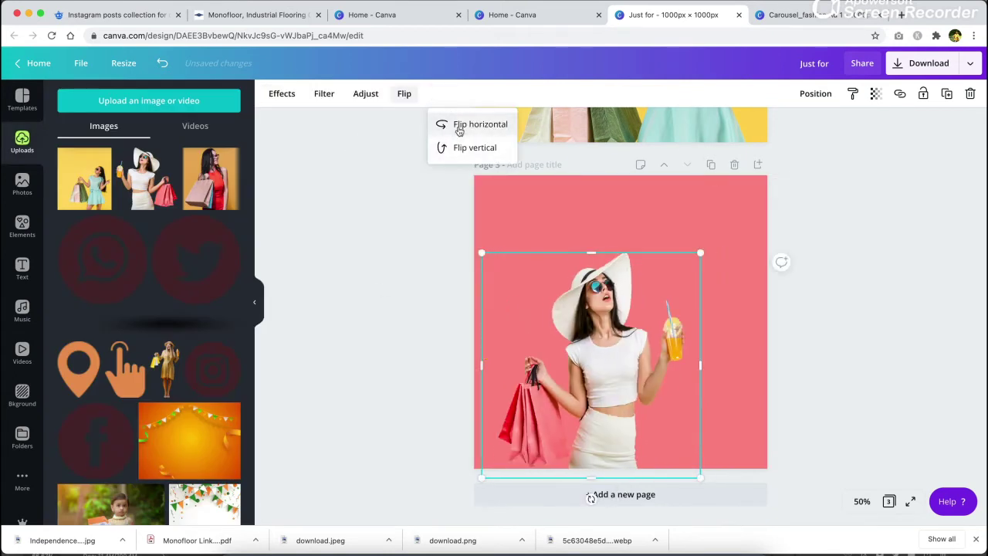
click(432, 283)
Add a cream circle to page 3, enlarge it and send it behind the woman.
key(l)
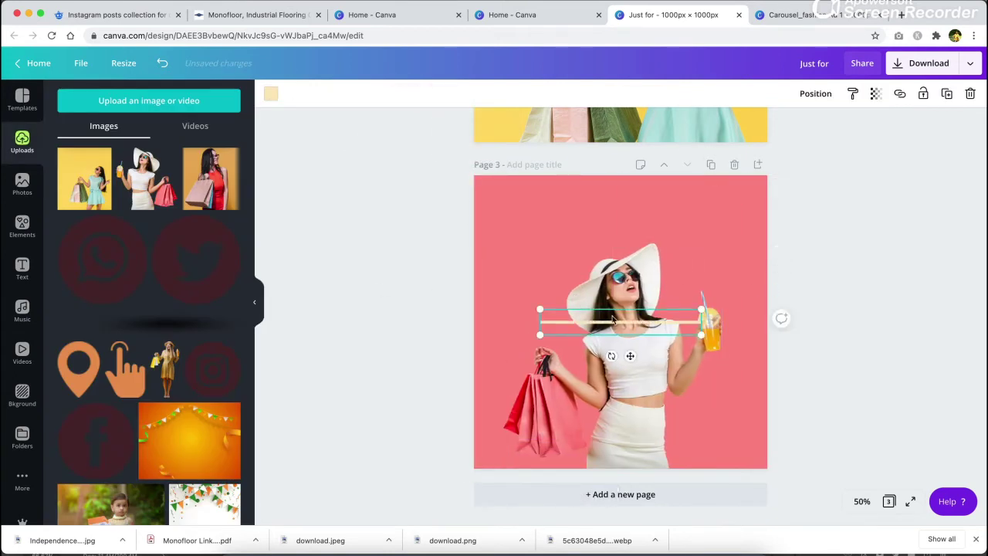
key(BackSpace)
key(c)
drag(665, 294, 597, 383)
drag(630, 329, 708, 253)
key(super+[)
Adjust the woman's size and position and scale the circle to about 890 × 890 px, partly off page 3's bottom edge.
mouse_move(526, 318)
mouse_down()
mouse_move(547, 319)
mouse_move(532, 345)
mouse_move(530, 337)
mouse_up()
click(507, 322)
click(845, 238)
click(509, 305)
drag(530, 295, 521, 302)
click(492, 311)
drag(422, 264, 493, 294)
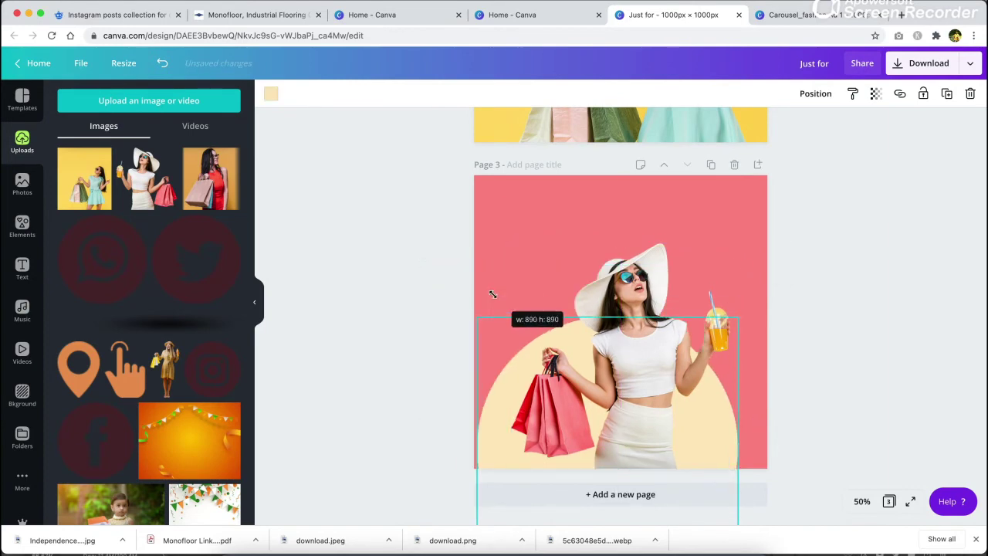
Try to move the "New Arrivals" text, "Just for You!" heading and "Shop Now" button down from page 1.
click(761, 251)
scroll(761, 250, up, 4)
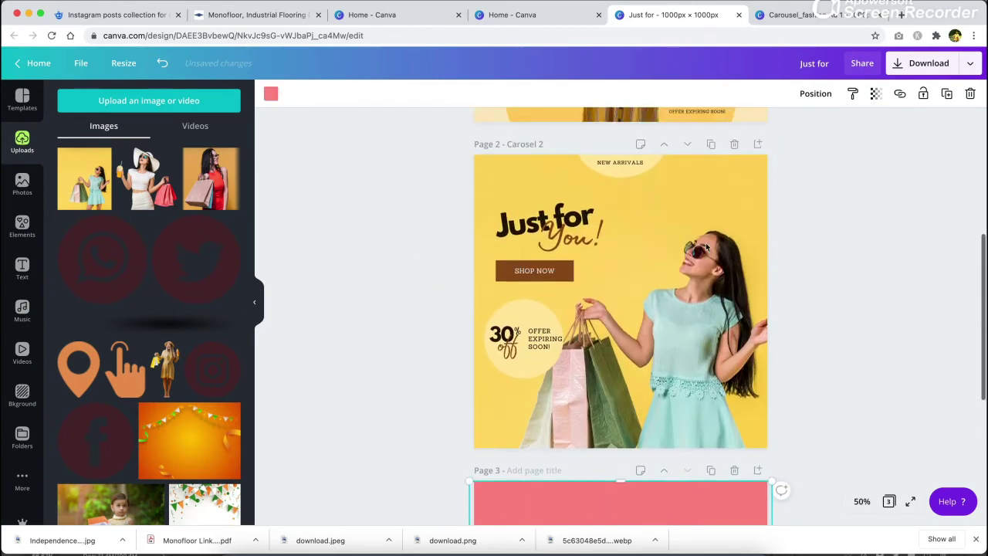
click(761, 253)
scroll(734, 231, up, 4)
click(639, 175)
click(610, 175)
click(549, 210)
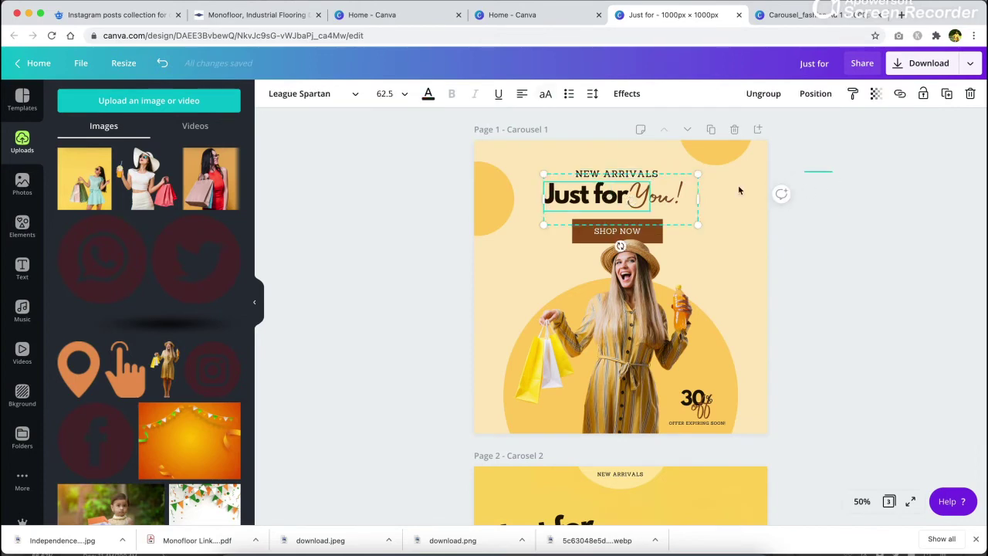
shift+click(639, 233)
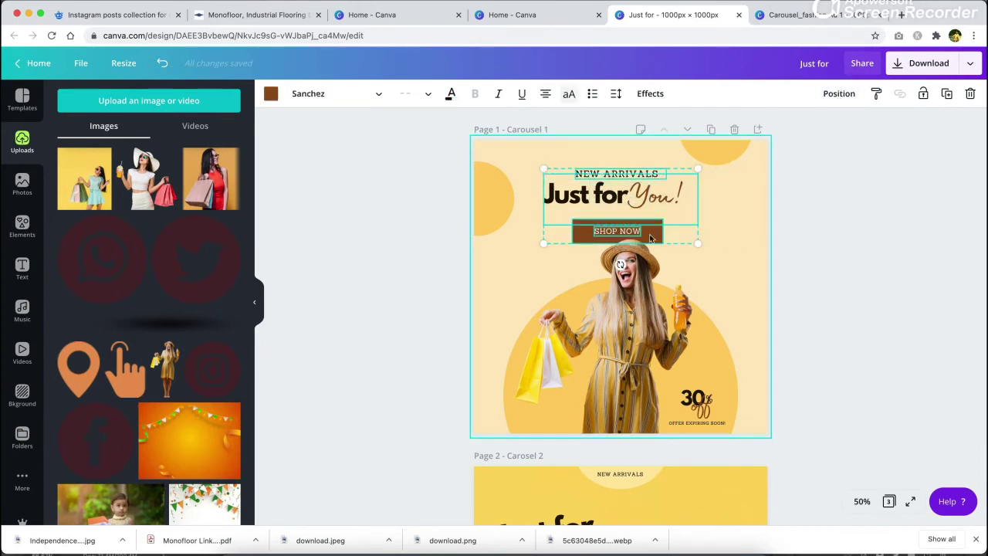
drag(643, 234, 643, 369)
key(ctrl+z)
Move page 1's "New Arrivals" text, "Just for You!" heading and "Shop Now" button together to the upper part of page 3.
drag(809, 222, 576, 172)
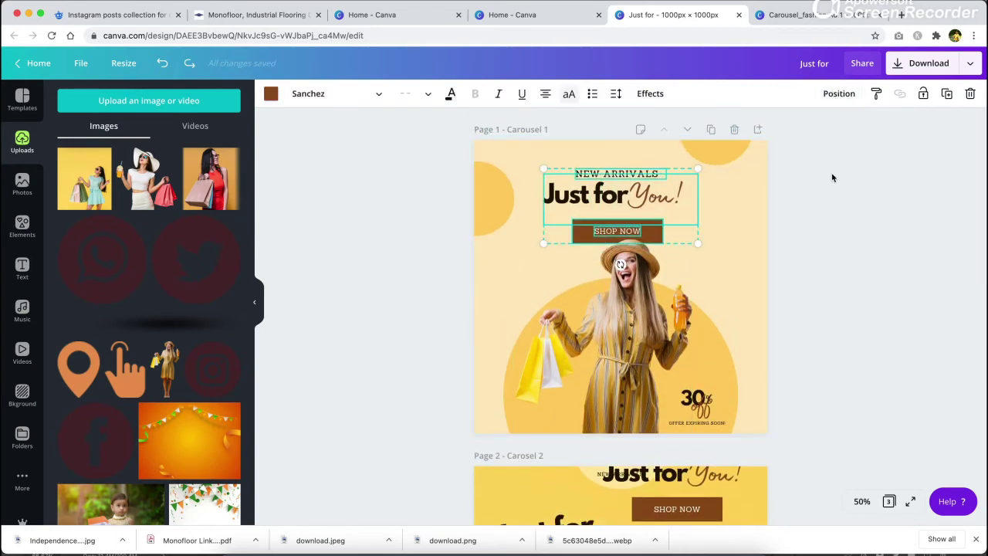
click(629, 231)
drag(605, 120, 622, 290)
shift+click(623, 292)
drag(632, 235, 631, 383)
Fine-tune the position of the heading block so it sits centred near the top of page 3.
key(shift+Down)
key(shift+Down)
key(shift+Down)
key(shift+Up)
key(shift+Up)
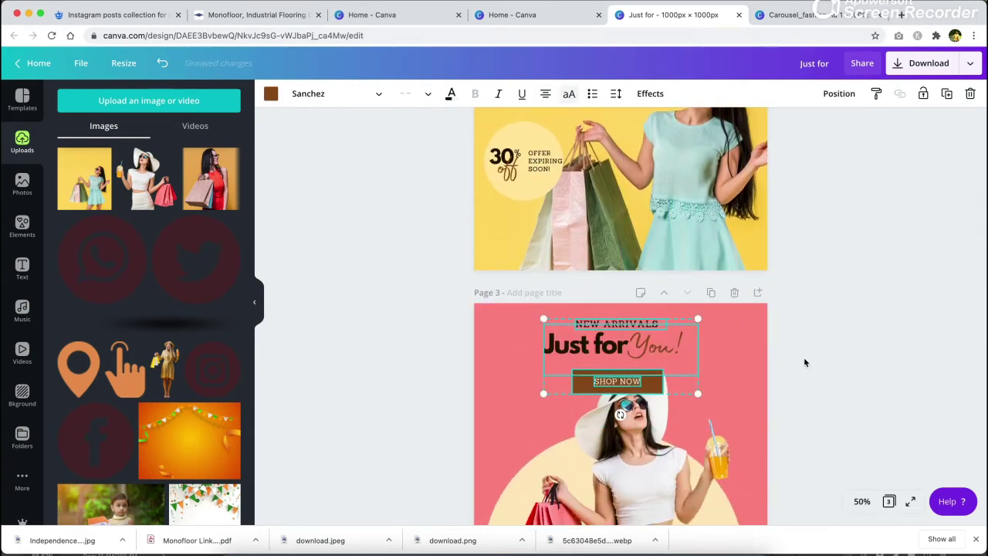
key(shift+Left)
key(shift+Left)
key(shift+Left)
key(shift+Left)
key(shift+Left)
key(shift+Left)
key(shift+Left)
key(shift+Left)
key(shift+Left)
key(shift+Left)
key(shift+Right)
key(shift+Right)
key(shift+Right)
key(shift+Right)
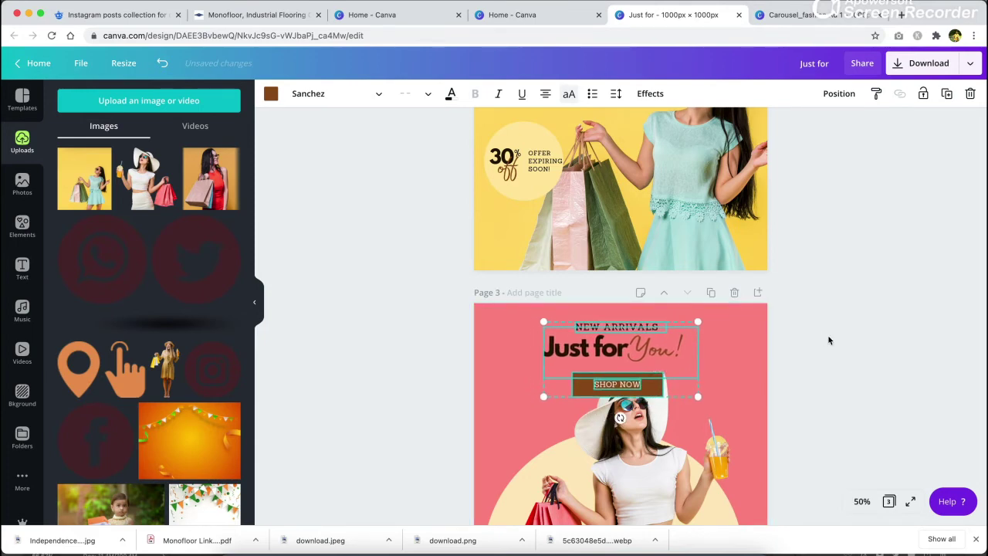
click(829, 340)
Recolour page 3's heading with "Just for" in white and "You!" in very dark brown.
scroll(764, 317, down, 1)
click(612, 309)
click(428, 94)
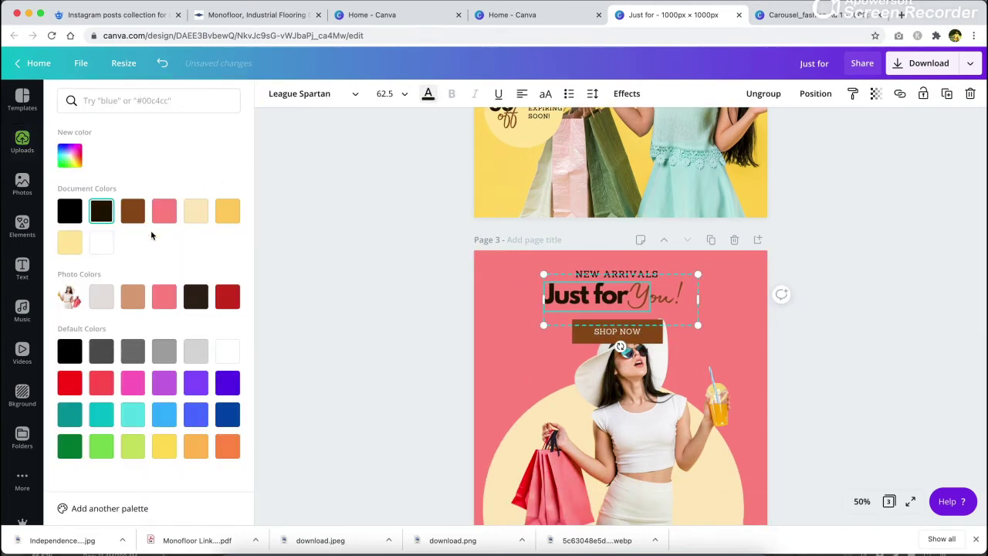
click(102, 243)
click(669, 296)
click(429, 95)
click(228, 211)
click(813, 313)
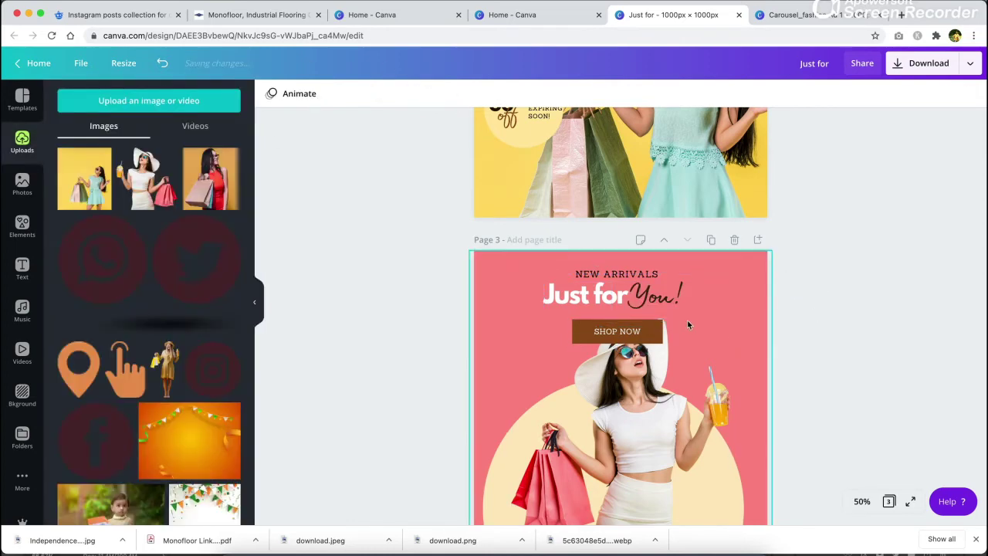
Shift page 3's "Shop Now" button up and slightly left, directly under the "Just for You!" heading.
click(623, 336)
key(shift+Left)
key(shift+Left)
key(shift+Left)
key(shift+Left)
key(shift+Left)
key(shift+Left)
key(shift+Left)
key(shift+Left)
key(shift+Up)
key(shift+Up)
key(shift+Right)
key(shift+Right)
key(shift+Right)
key(shift+Right)
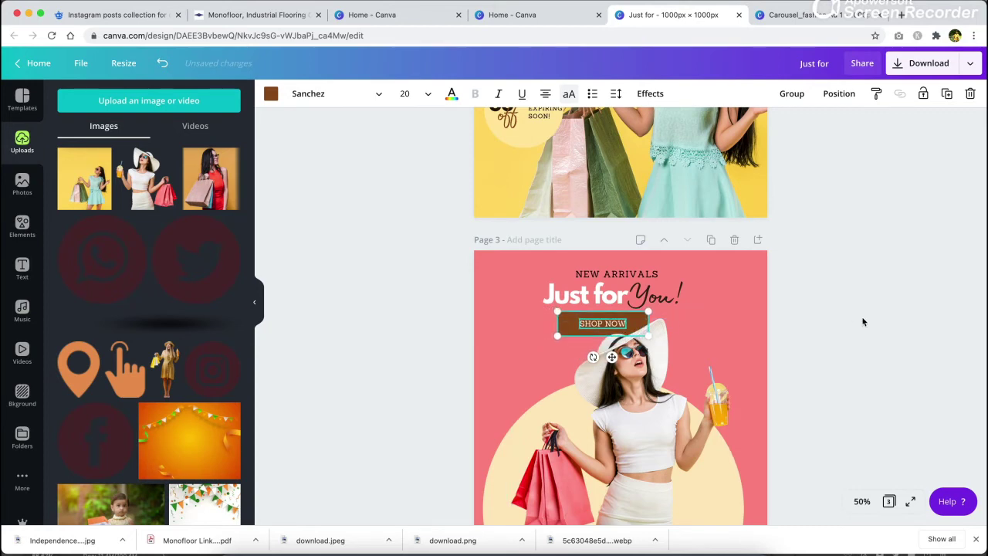
click(863, 322)
Fill page 3's "Shop Now" button rectangle with pale yellow.
click(561, 335)
click(800, 253)
click(587, 345)
click(568, 317)
click(270, 94)
click(72, 243)
click(92, 245)
click(587, 324)
click(779, 306)
Lock the woman's photo on page 3 and colour the "Shop Now" text black.
click(694, 371)
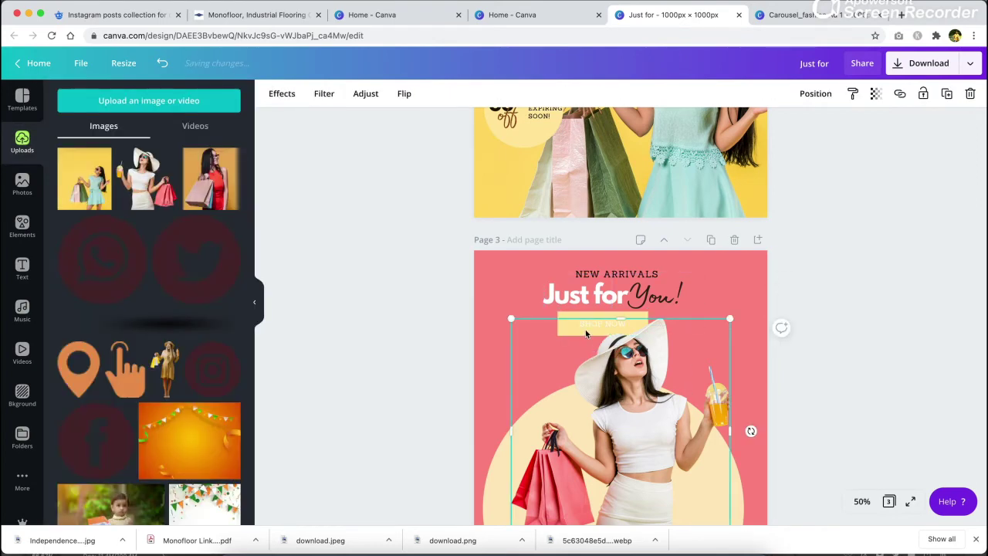
click(925, 98)
drag(789, 306, 570, 360)
click(752, 347)
click(593, 321)
click(615, 327)
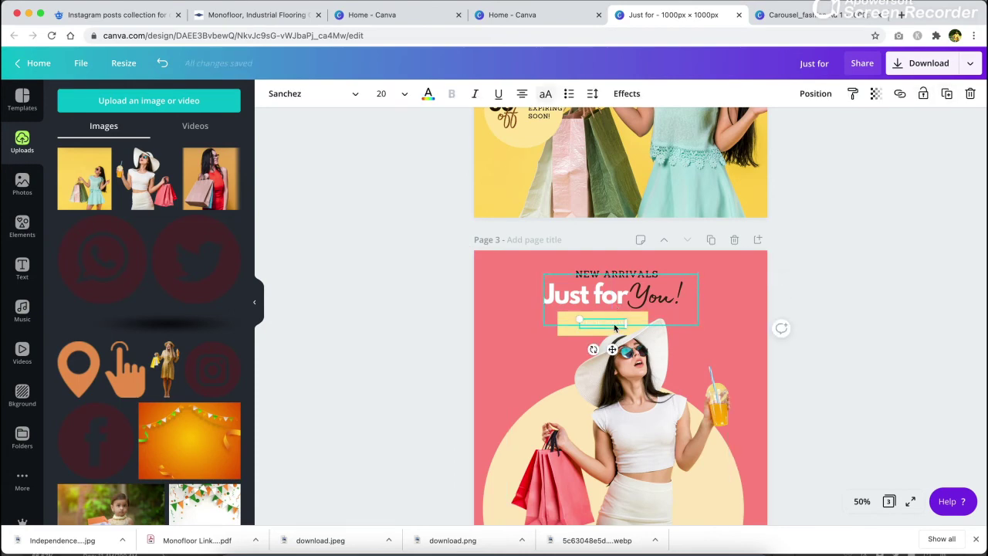
click(433, 98)
click(80, 216)
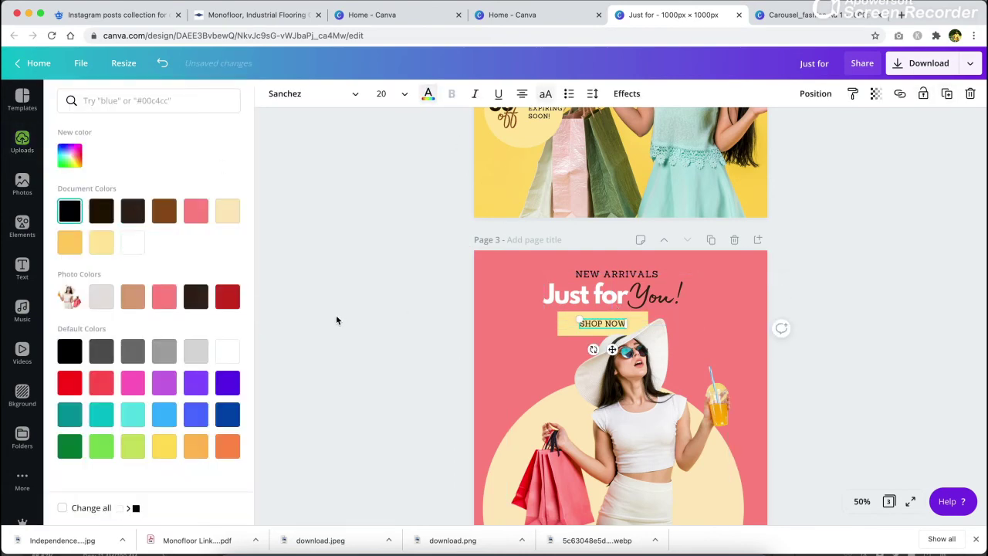
click(337, 320)
Title page 3 "Carousel 3" and add two small circles, one half off its left edge and one over its upper-right corner.
scroll(376, 310, down, 2)
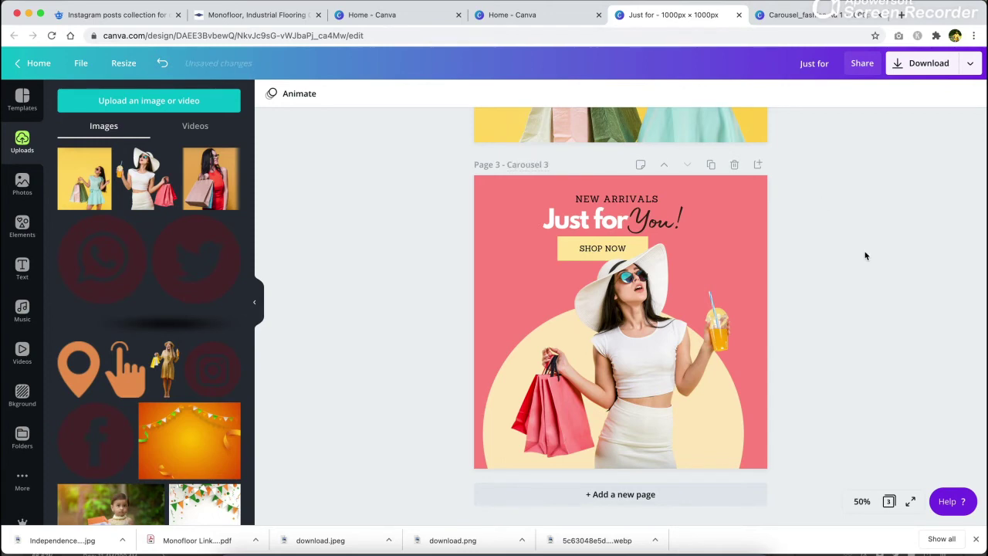
key(l)
key(Delete)
key(c)
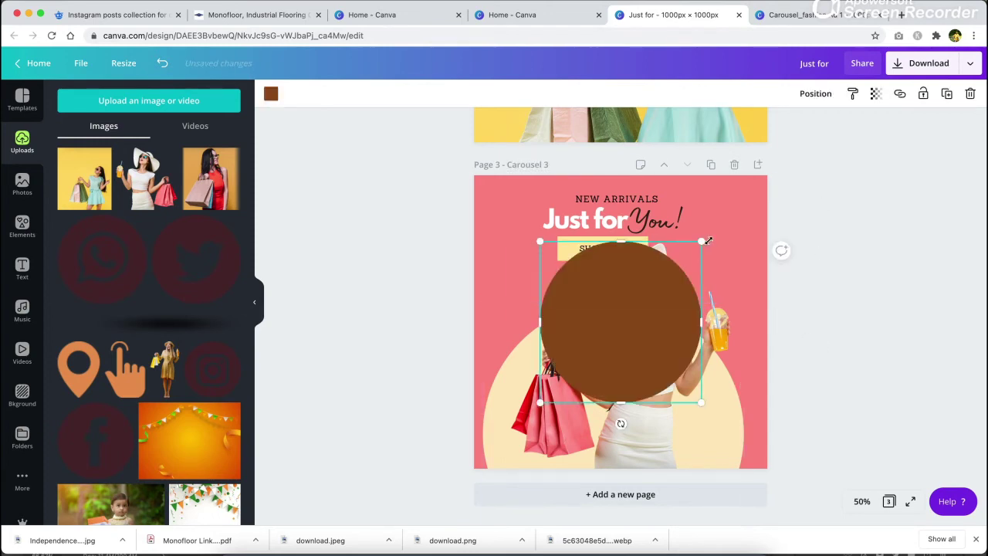
drag(704, 240, 632, 312)
drag(591, 345, 791, 184)
Fill both small circles on page 3 with cream.
click(270, 93)
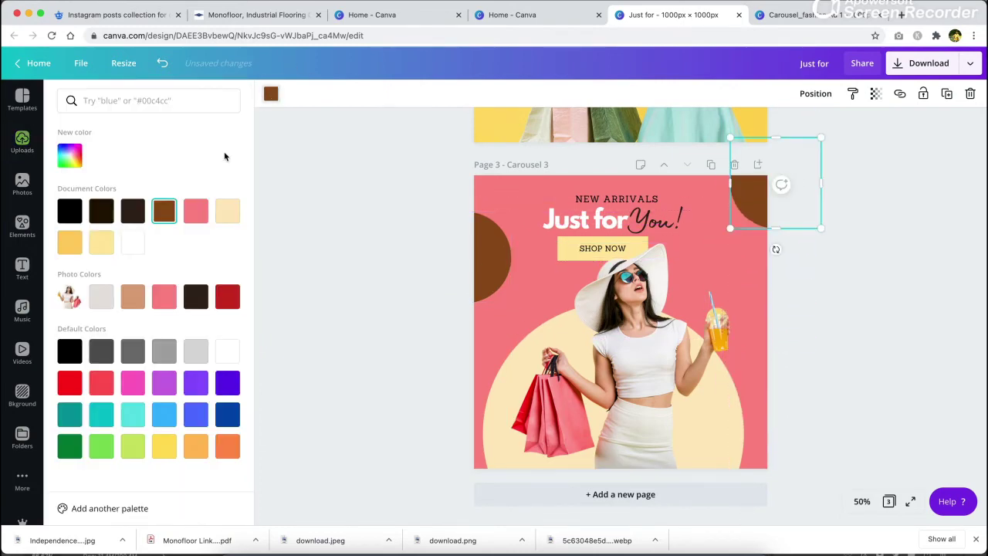
click(229, 207)
click(491, 254)
click(229, 207)
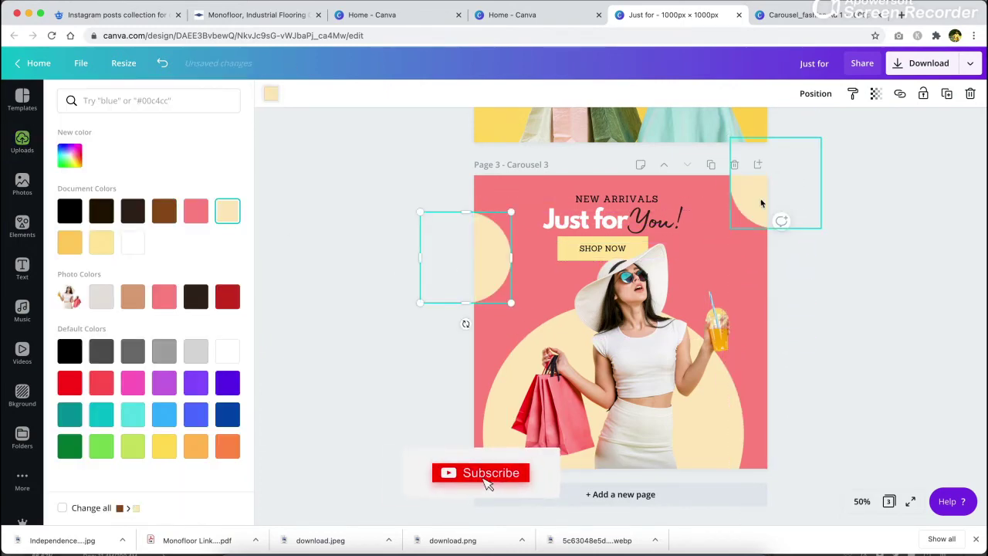
Group page 3's three cream circles and make them semi-transparent.
shift+click(765, 201)
shift+click(733, 435)
click(811, 99)
click(878, 99)
drag(842, 124, 798, 125)
click(848, 224)
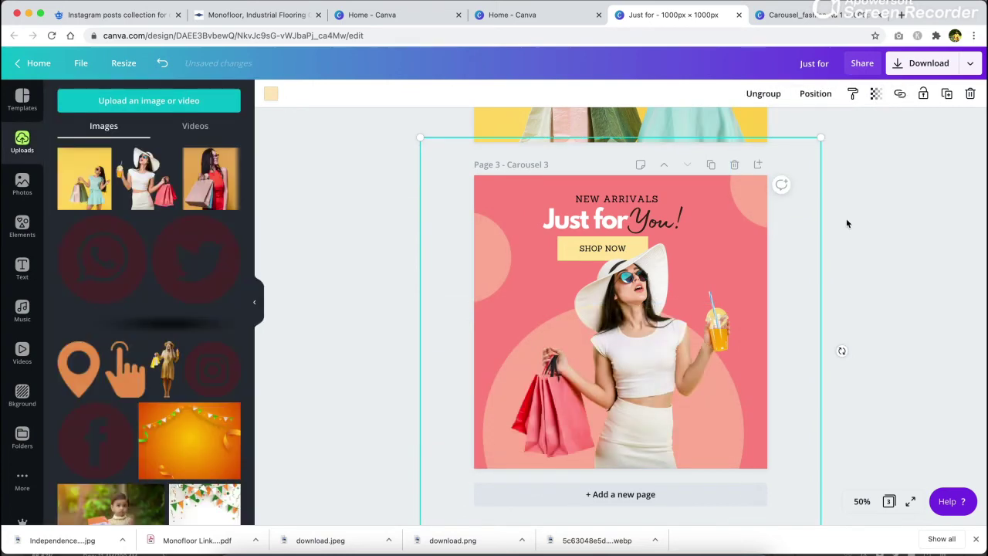
Unlock the white-hat woman's photo, scale it to about 724 × 745 px and add a blank page 4.
click(646, 384)
click(945, 97)
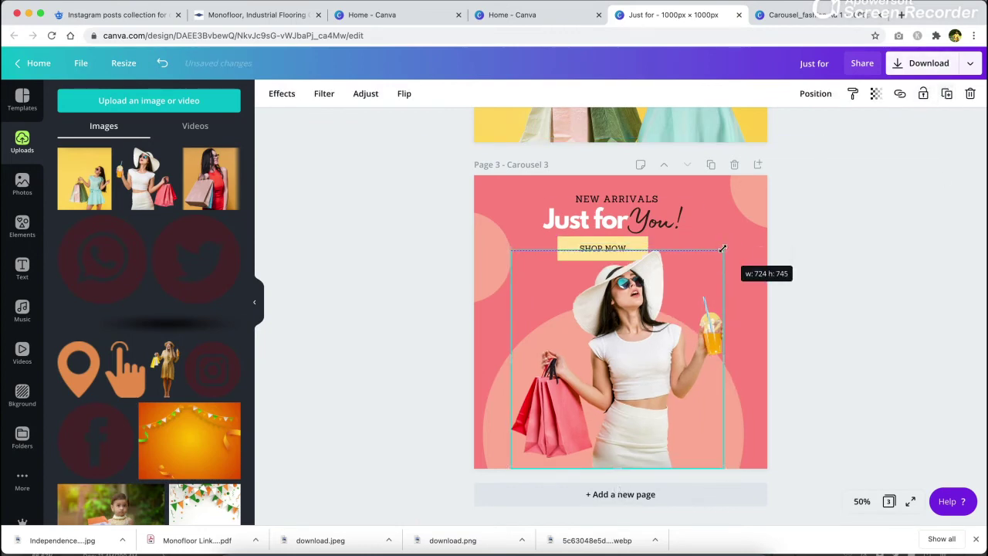
click(810, 280)
click(596, 494)
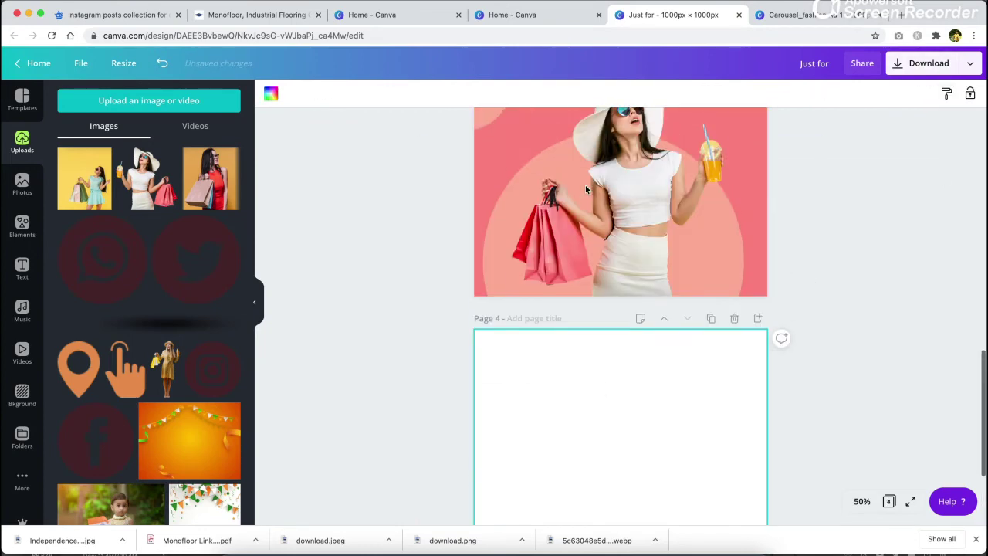
click(145, 182)
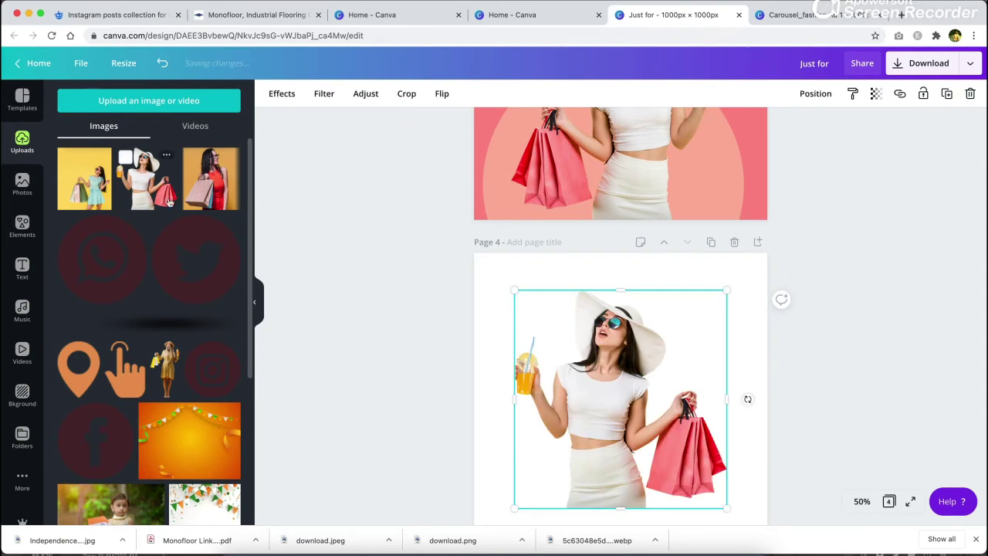
click(183, 364)
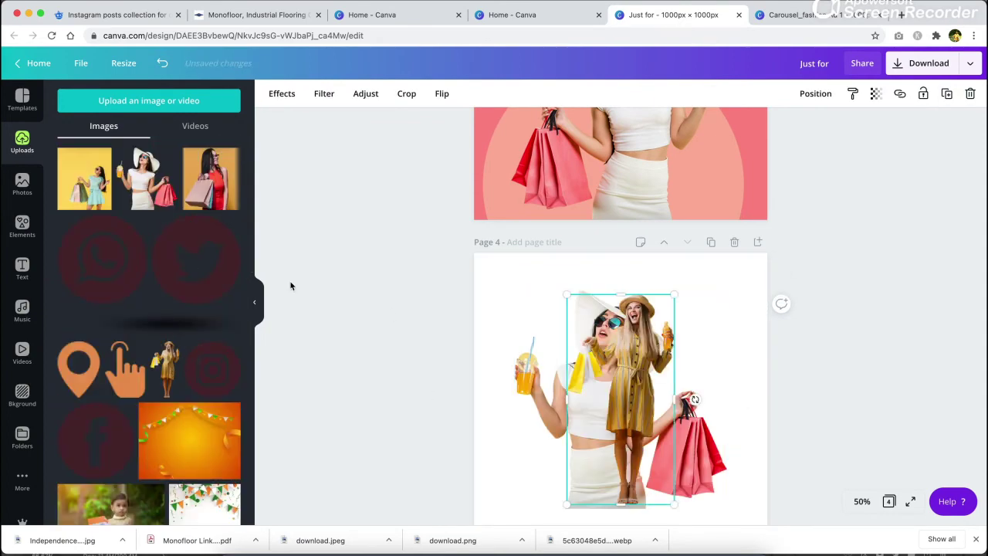
scroll(291, 286, down, 2)
scroll(291, 285, up, 3)
scroll(578, 410, down, 3)
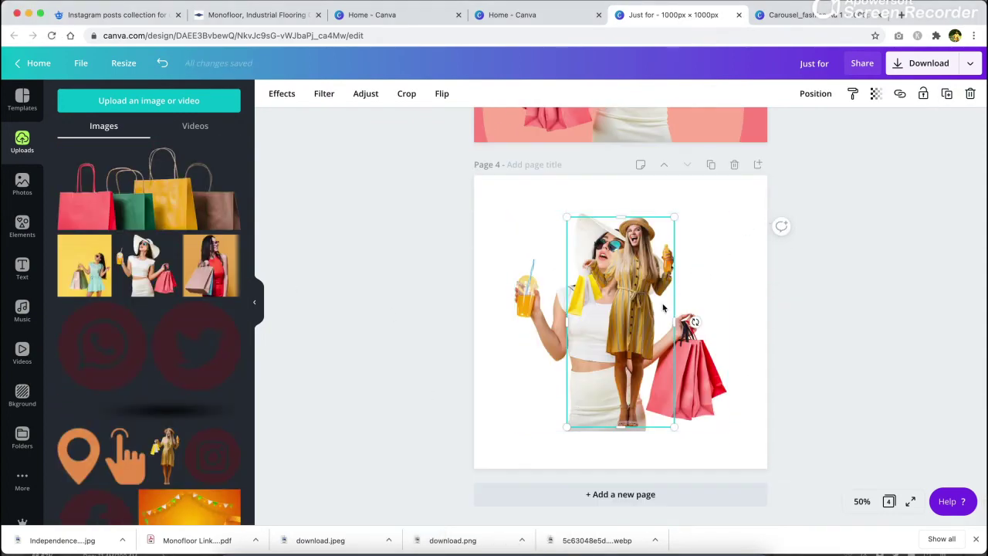
drag(664, 307, 740, 360)
drag(604, 322, 554, 406)
drag(703, 340, 650, 357)
drag(705, 263, 521, 421)
key(Delete)
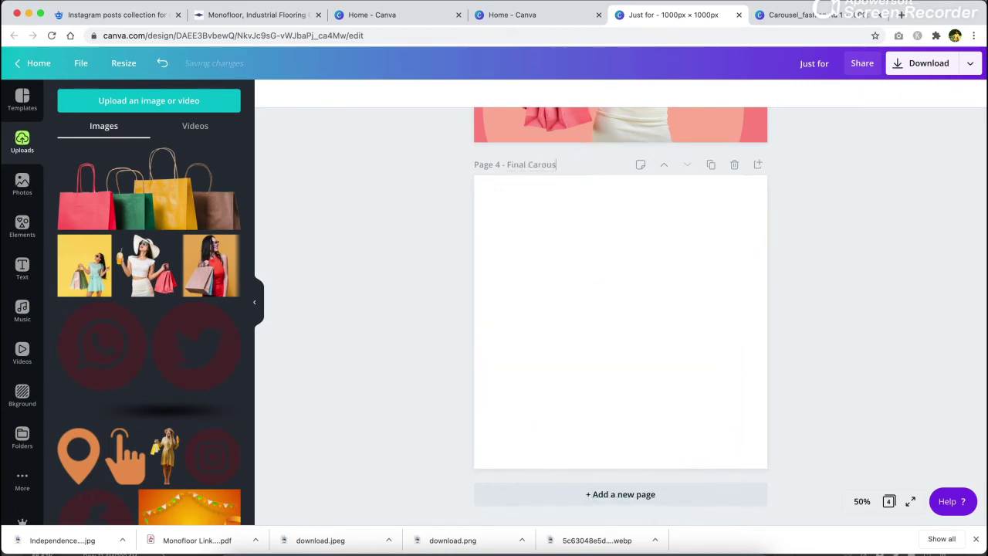
Title page 4 "Final Carousel" and place the uploaded shopping bags image along the page's bottom edge.
click(148, 190)
drag(645, 335, 641, 438)
drag(716, 383, 734, 374)
drag(682, 430, 677, 417)
click(440, 231)
Cover page 4 with a square behind the shopping bags and fill it with lime green.
key(r)
drag(739, 206, 769, 175)
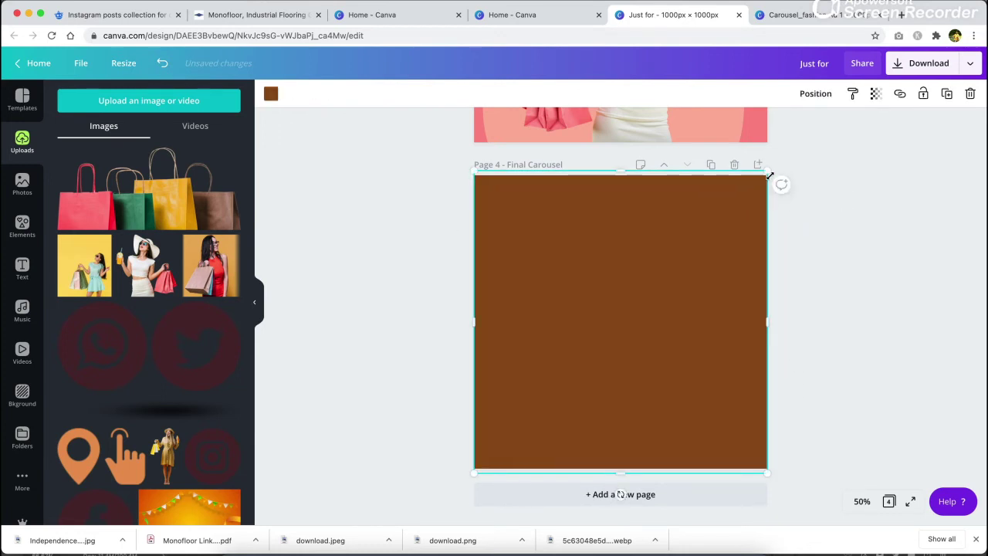
key(super+bracketleft)
click(271, 94)
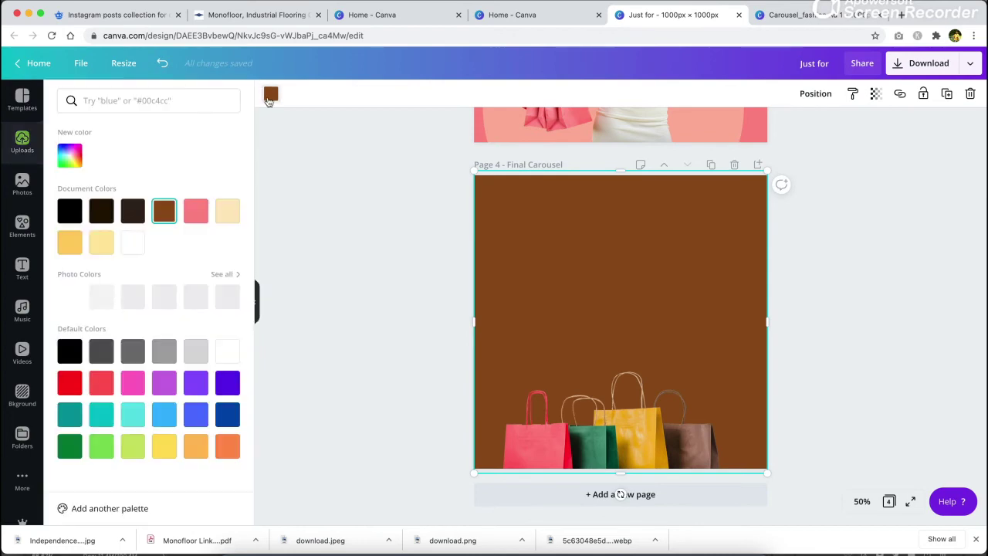
click(195, 391)
click(135, 392)
click(592, 374)
scroll(618, 347, up, 3)
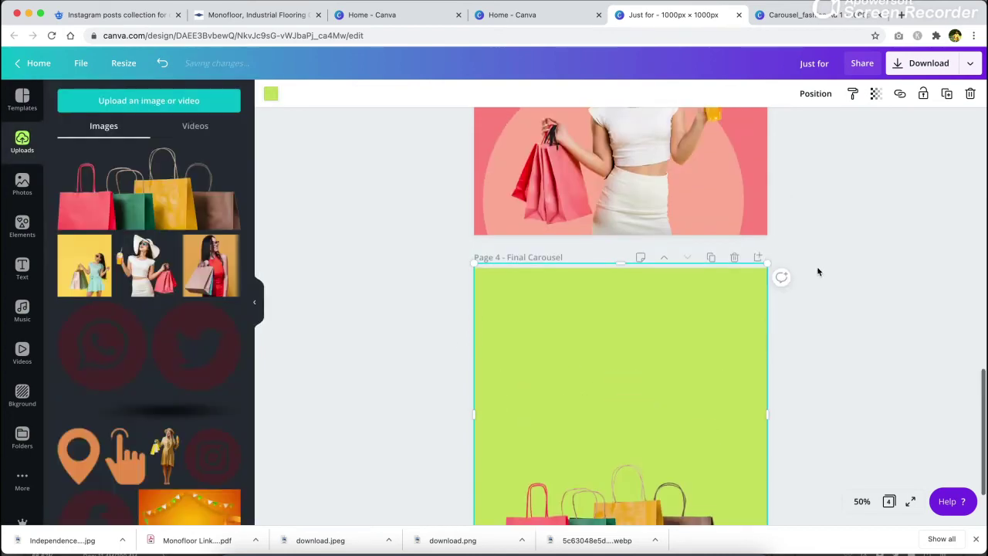
scroll(618, 348, down, 2)
Move the stray "Just for You!" heading and "Shop Now" button from the top of page 2 back to page 1, above the woman.
click(876, 255)
scroll(876, 255, up, 4)
click(618, 214)
click(623, 217)
scroll(627, 211, up, 8)
click(627, 211)
scroll(628, 211, down, 2)
click(702, 319)
drag(819, 269, 689, 366)
click(575, 306)
click(695, 330)
shift+click(686, 356)
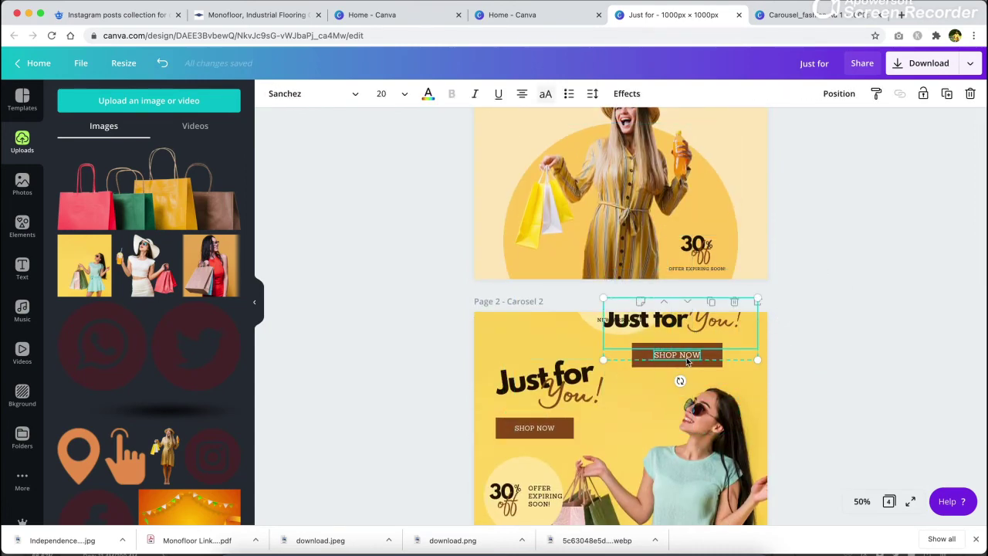
shift+click(714, 359)
drag(715, 360, 652, 203)
click(803, 232)
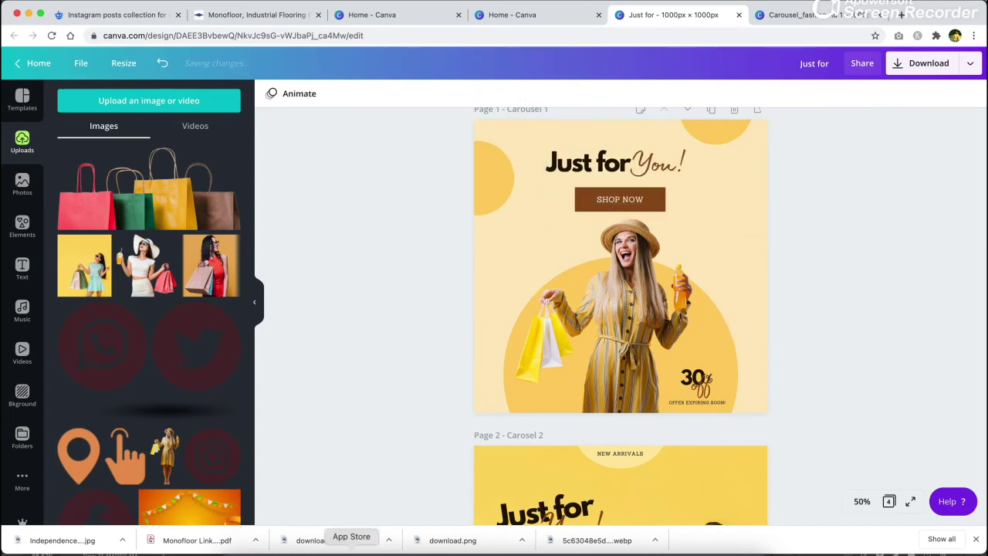
Copy page 1's "Shop Now" button onto page 4, enlarge it and centre it above the shopping bags.
scroll(553, 415, down, 9)
scroll(554, 415, up, 5)
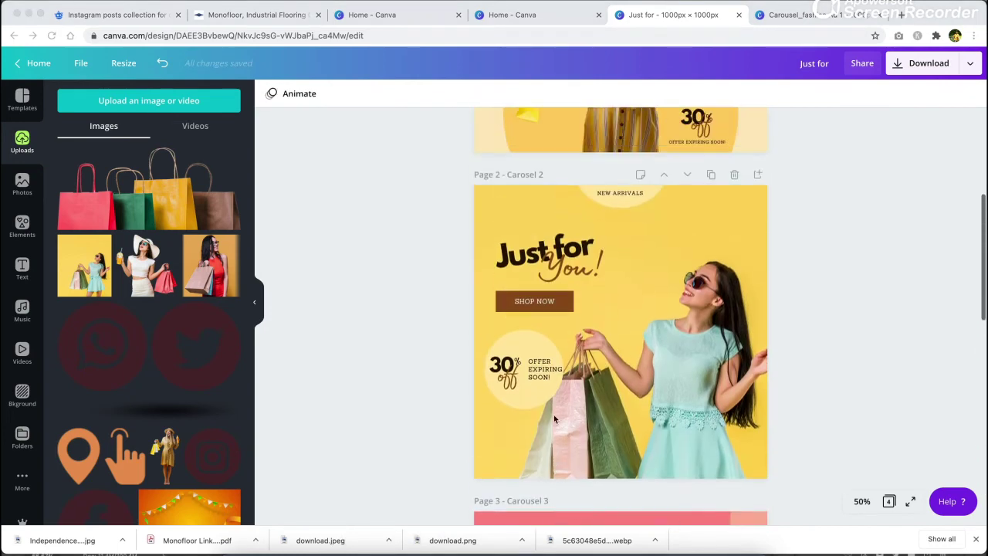
scroll(553, 419, up, 4)
click(618, 229)
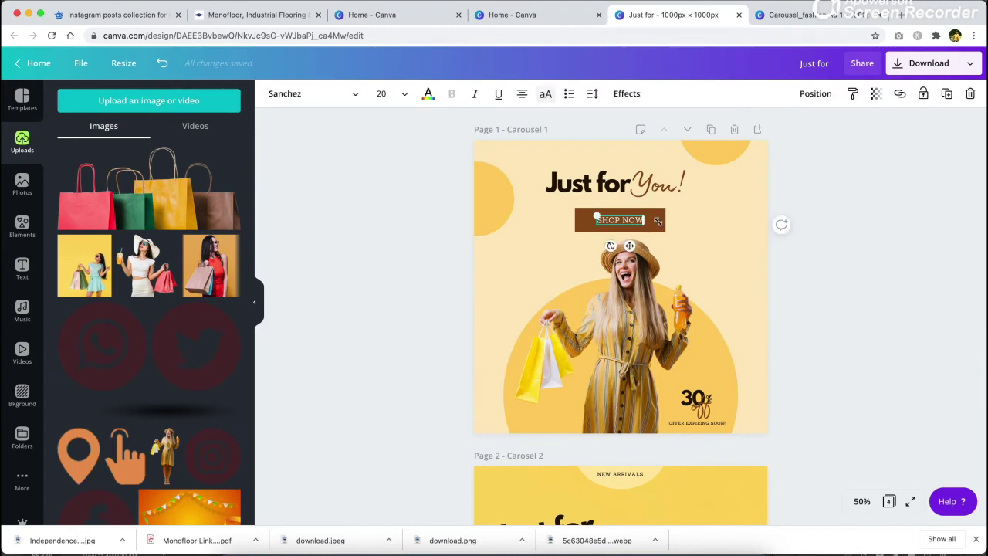
drag(817, 221, 586, 229)
key(ctrl+c)
scroll(706, 320, down, 10)
key(ctrl+v)
drag(668, 323, 646, 380)
click(802, 343)
Add the orange pointing-hand icon to page 4, shrink it and place it on the "Shop Now" button's lower-right corner.
scroll(147, 347, down, 5)
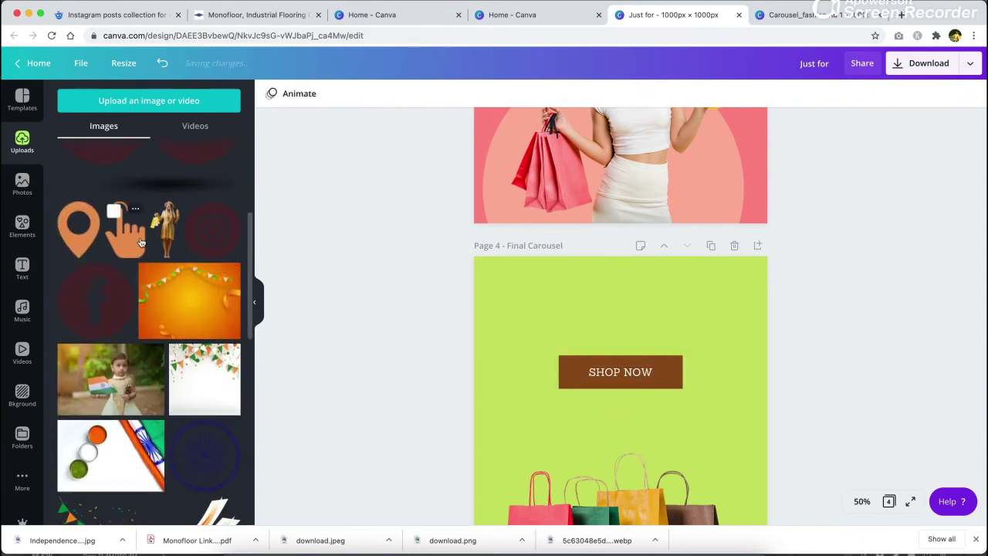
drag(127, 230, 624, 386)
drag(660, 340, 631, 391)
drag(629, 433, 674, 418)
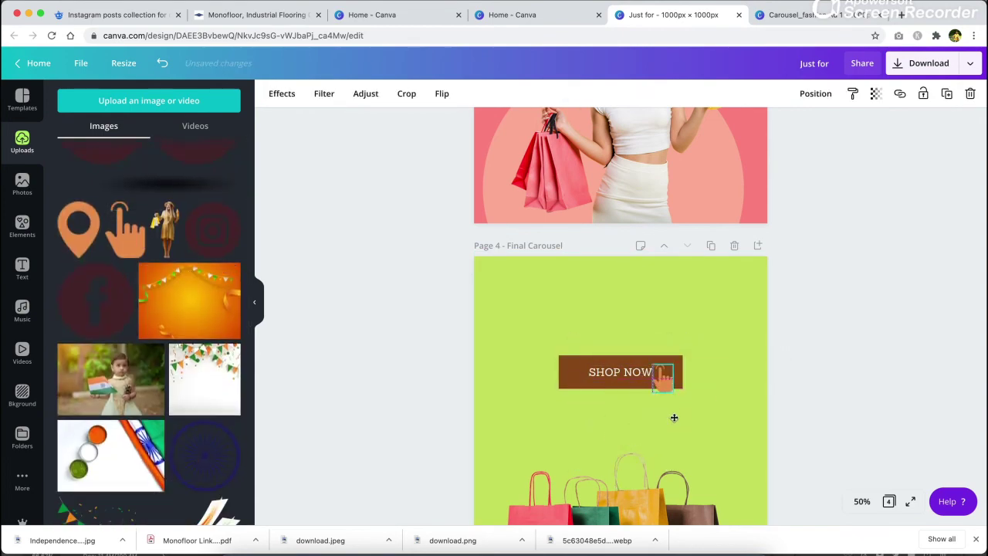
click(818, 358)
Add the uploaded Facebook, Instagram, Twitter and WhatsApp icons to page 4.
scroll(819, 361, down, 1)
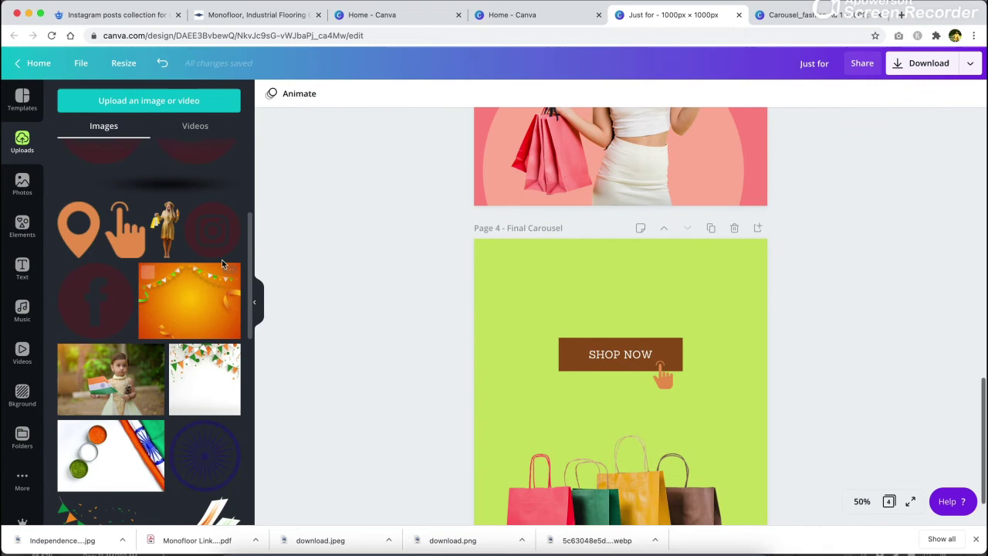
scroll(89, 374, up, 2)
click(88, 382)
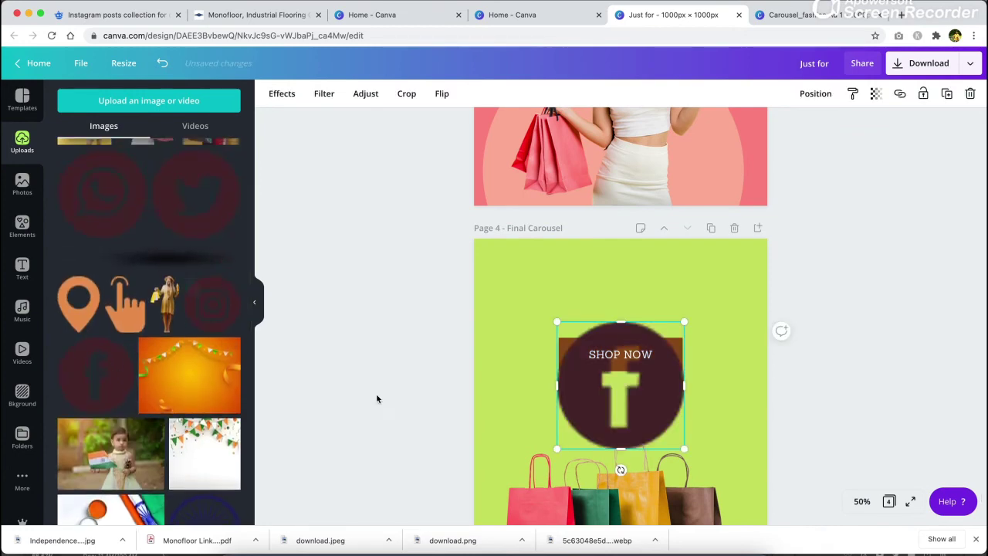
click(214, 305)
click(191, 198)
click(112, 197)
Shrink the four social icons together to a small size and place the WhatsApp icon in page 4's upper-left corner.
drag(809, 400, 644, 443)
drag(724, 322, 595, 447)
key(super+z)
drag(702, 322, 488, 254)
click(531, 434)
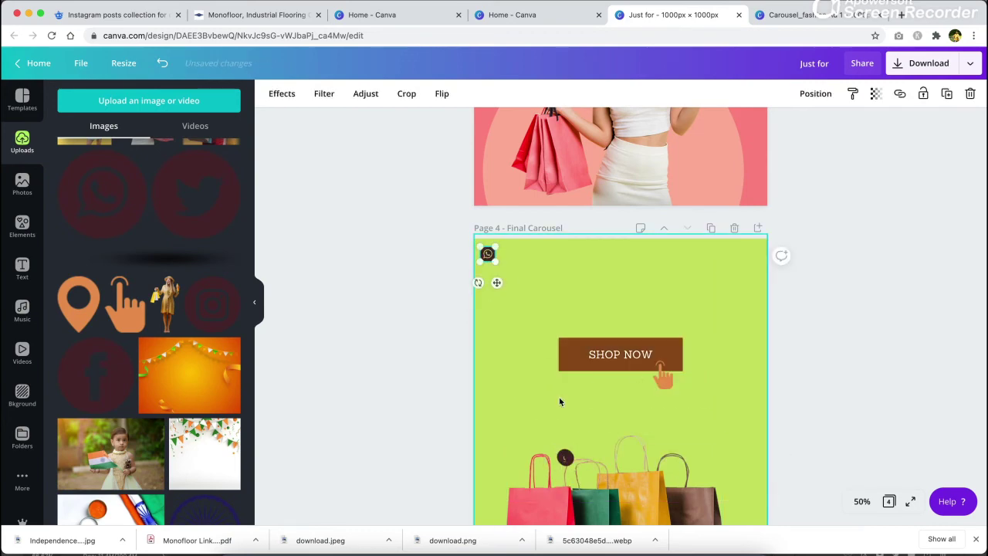
Line up the Facebook, Twitter and Instagram icons in an evenly spaced row beside the WhatsApp icon.
right_click(562, 457)
click(493, 436)
drag(565, 458, 487, 269)
drag(565, 457, 519, 248)
ctrl+scroll(486, 296, up, 1)
click(457, 267)
drag(472, 284, 536, 249)
click(456, 267)
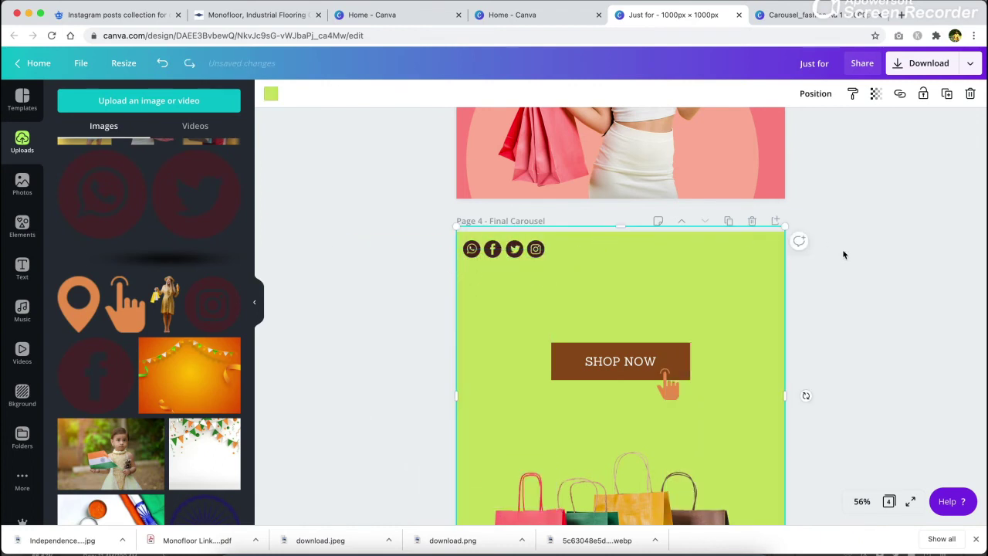
Move the social icon row beneath the "Shop Now" button and raise the button, pointing hand and icons together.
drag(448, 236, 659, 418)
scroll(656, 423, down, 2)
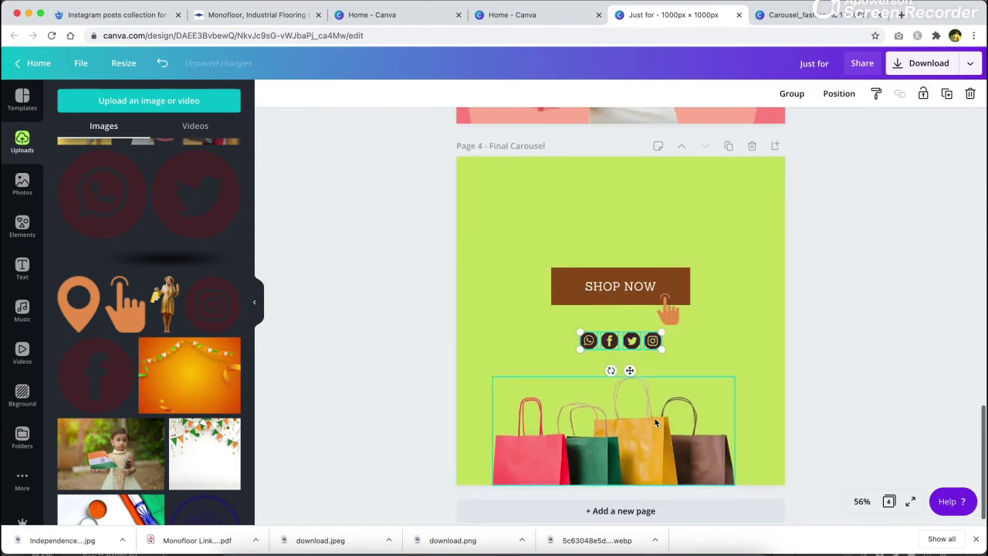
drag(721, 267, 561, 386)
shift+click(628, 448)
drag(639, 290, 632, 250)
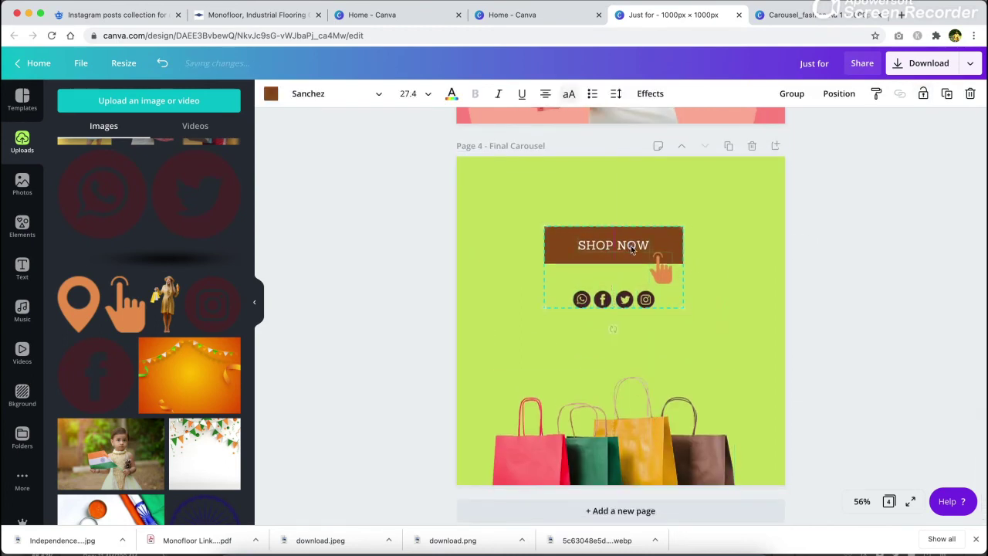
Enlarge the shopping bags slightly along page 4's lower edge and nudge the social icon row down a little.
click(648, 432)
drag(738, 375, 747, 368)
drag(698, 426, 702, 427)
drag(696, 298, 545, 322)
key(shift+Down)
key(shift+Down)
Add a "/FASHIONSHOPPIN" text line directly beneath the social icons and set its font to Arvo.
key(t)
key(BackSpace)
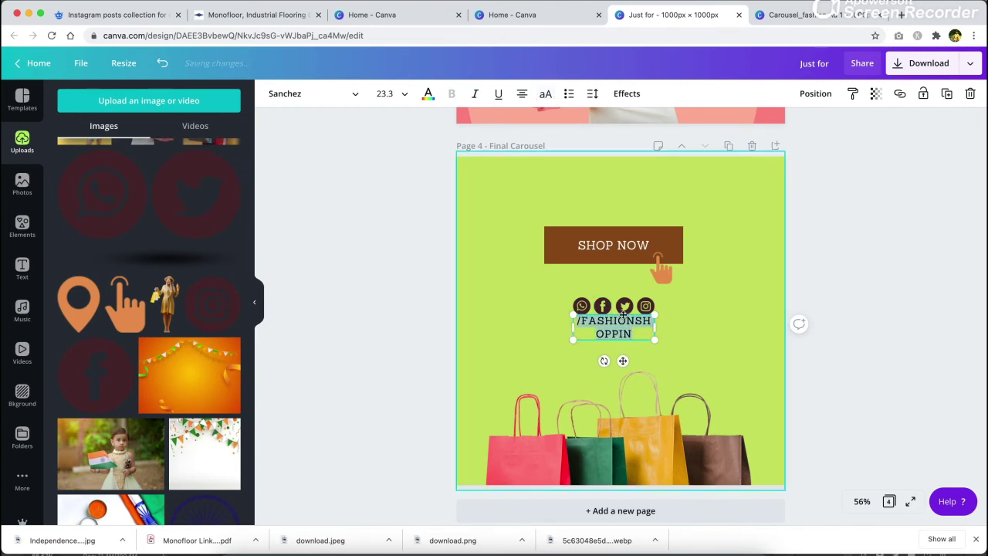
click(338, 94)
click(147, 101)
text(ARVO)
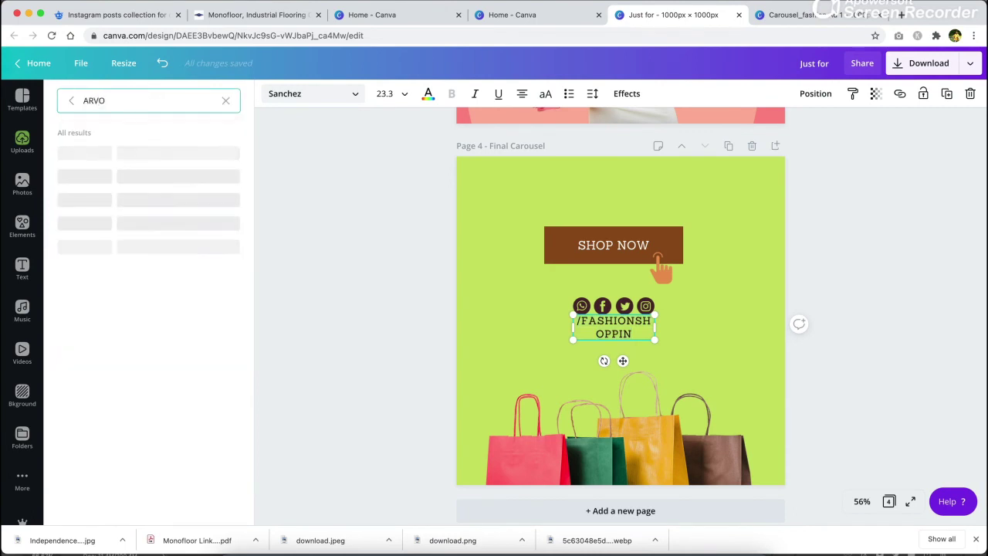
click(88, 224)
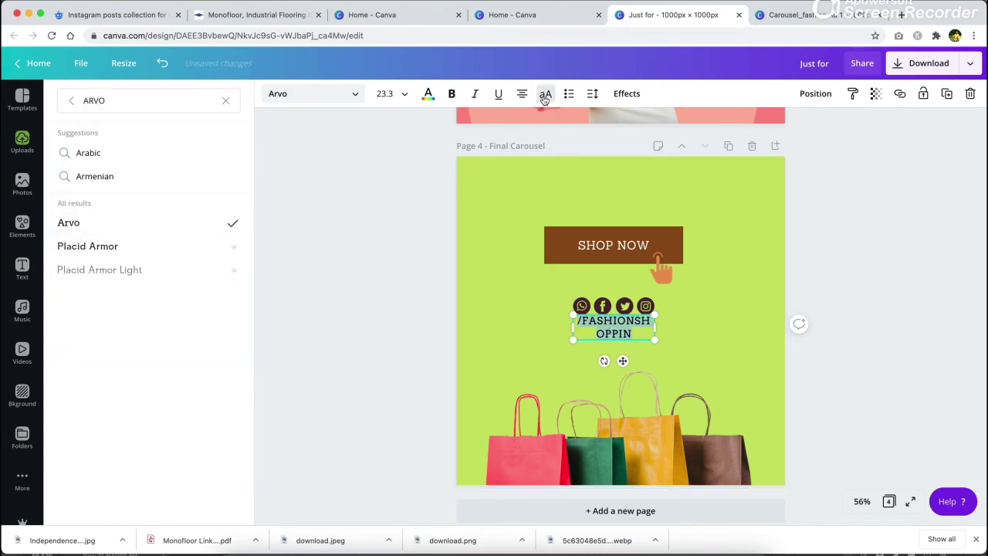
Turn off all-capitals for the text beneath the icons, reword it as "/FashionShop" and align it with the icon row.
text(FASH)
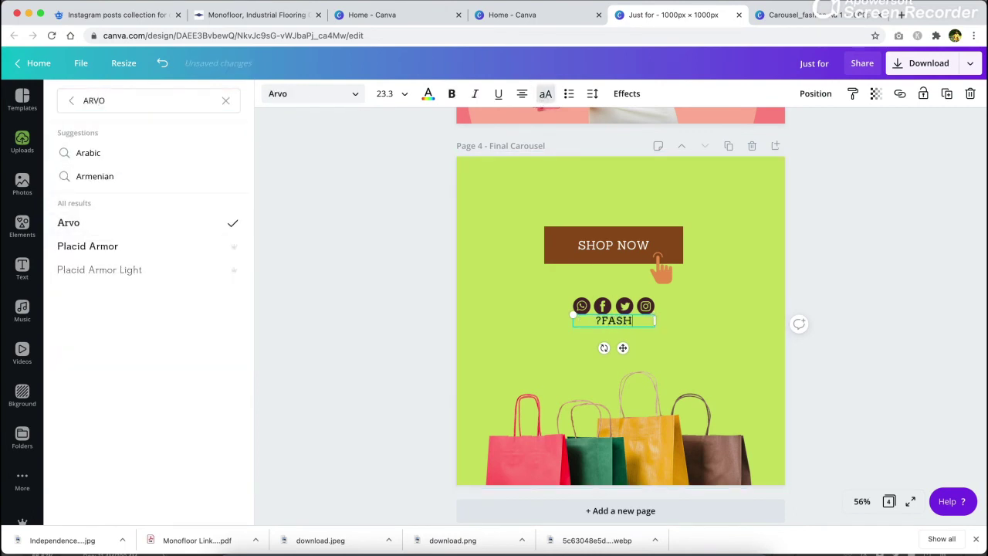
text(FashionShopp)
drag(622, 348, 621, 348)
Recolour the "Shop Now" button's rectangle with the dark maroon of the social icons.
click(664, 241)
click(270, 94)
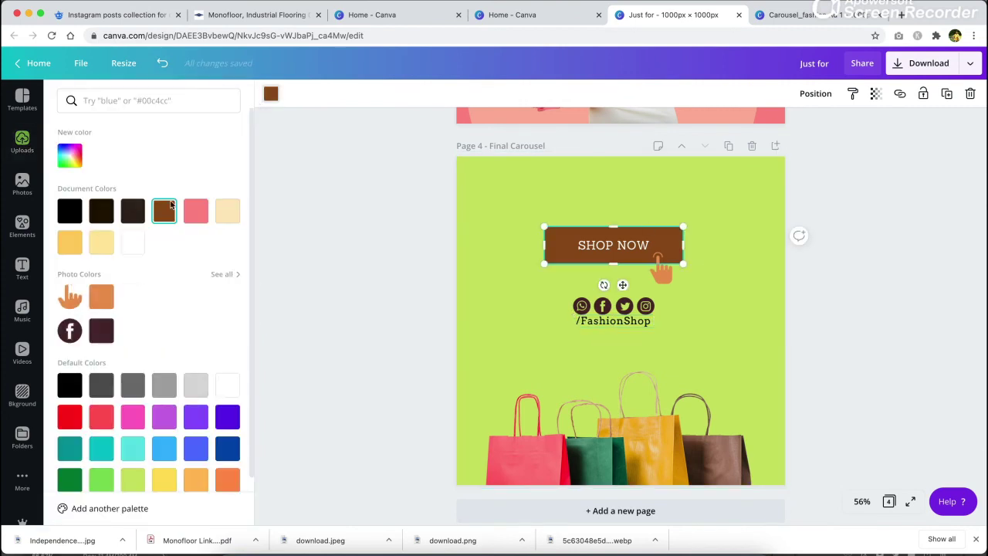
click(110, 330)
click(798, 320)
Duplicate the "Shop Now" button's rectangle and colour the copy with the pointing hand's orange.
click(665, 233)
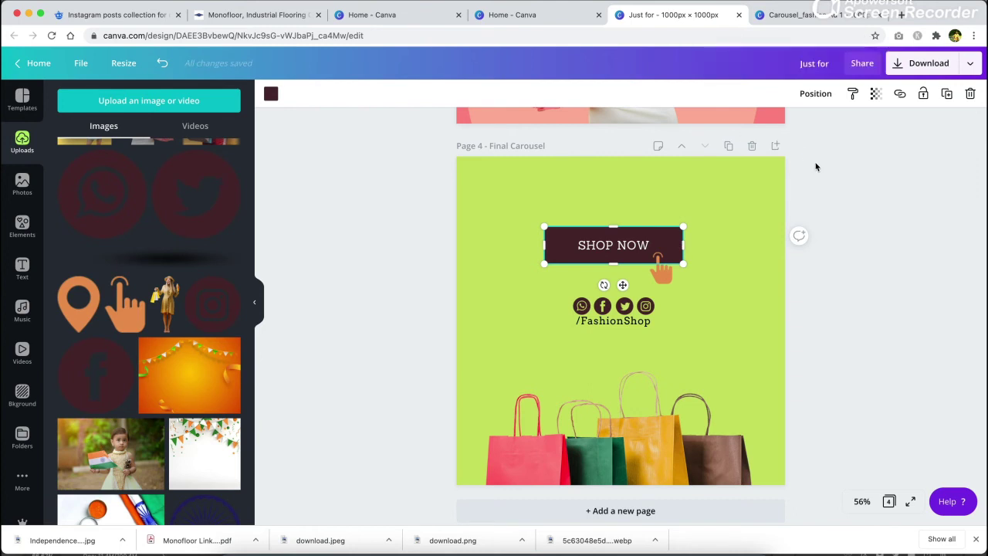
key(super+d)
click(271, 94)
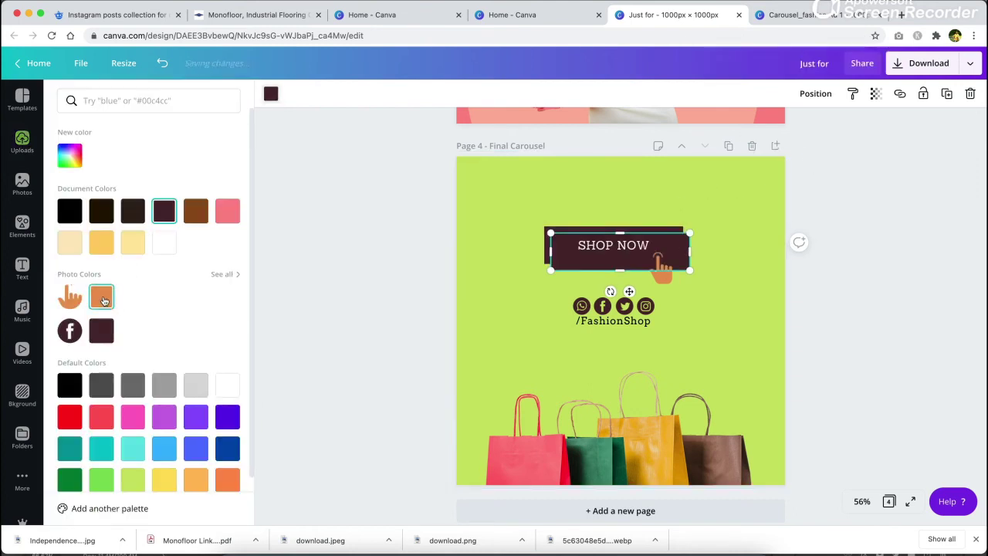
click(103, 298)
Send the orange rectangle behind the button and offset it slightly up and left as a thin accent edge.
key(super+[)
key(shift+Left)
key(shift+Left)
key(shift+Left)
key(shift+Left)
key(shift+Up)
key(shift+Up)
key(shift+Up)
key(shift+Up)
key(shift+Right)
key(shift+Down)
click(826, 260)
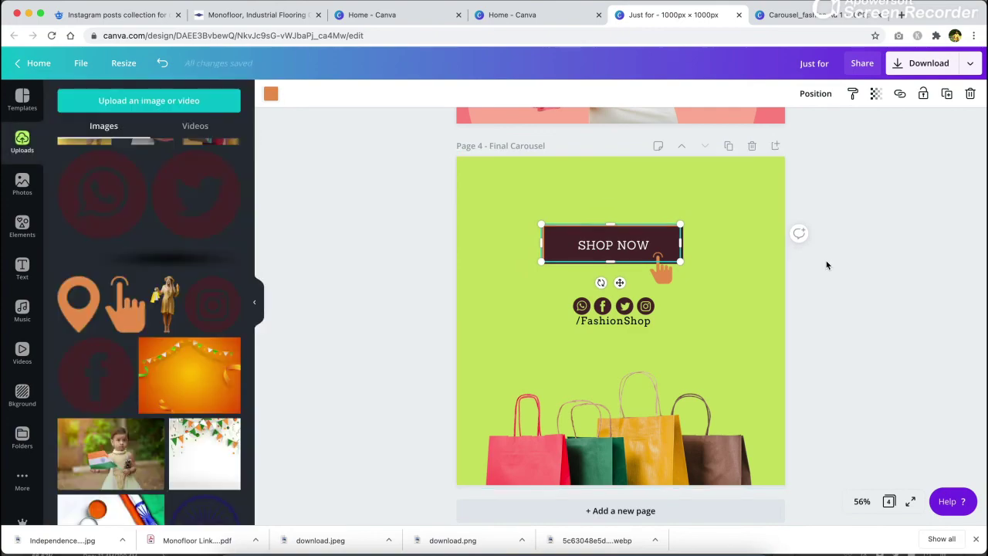
Look over the finished pages and rename the design "Fashion Carousel Ad".
scroll(842, 214, up, 15)
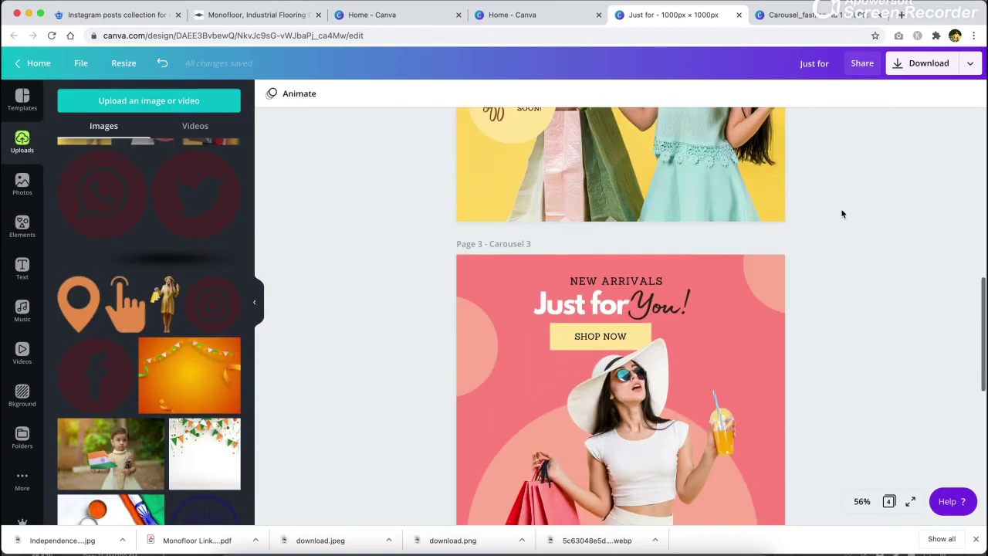
scroll(842, 214, down, 15)
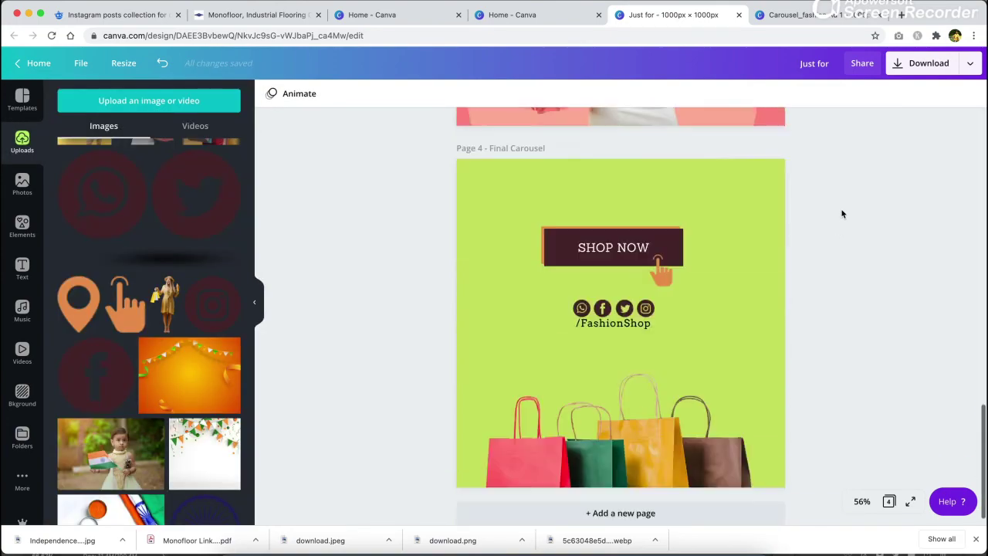
scroll(841, 213, up, 10)
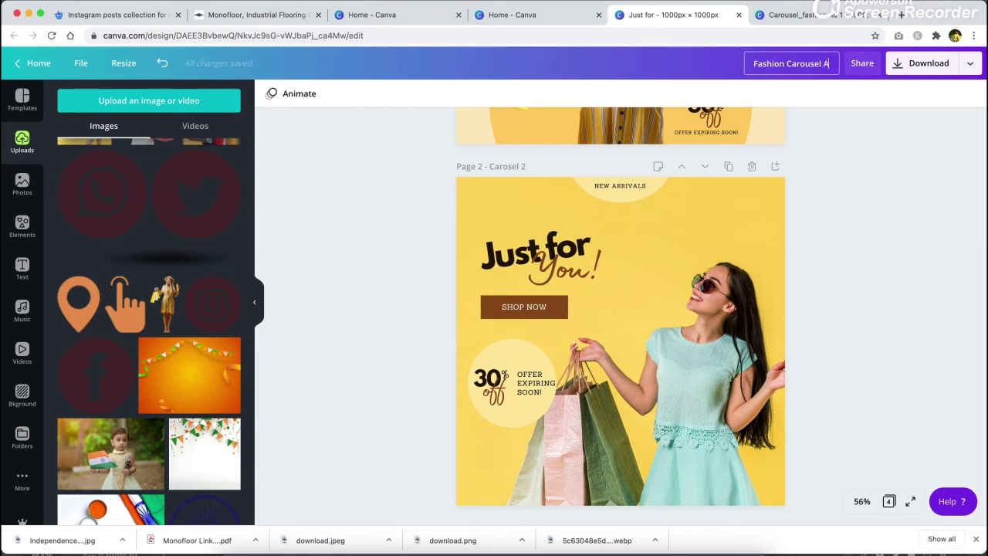
Download all four pages as JPG images at 1× size and 100% quality.
click(971, 64)
click(843, 126)
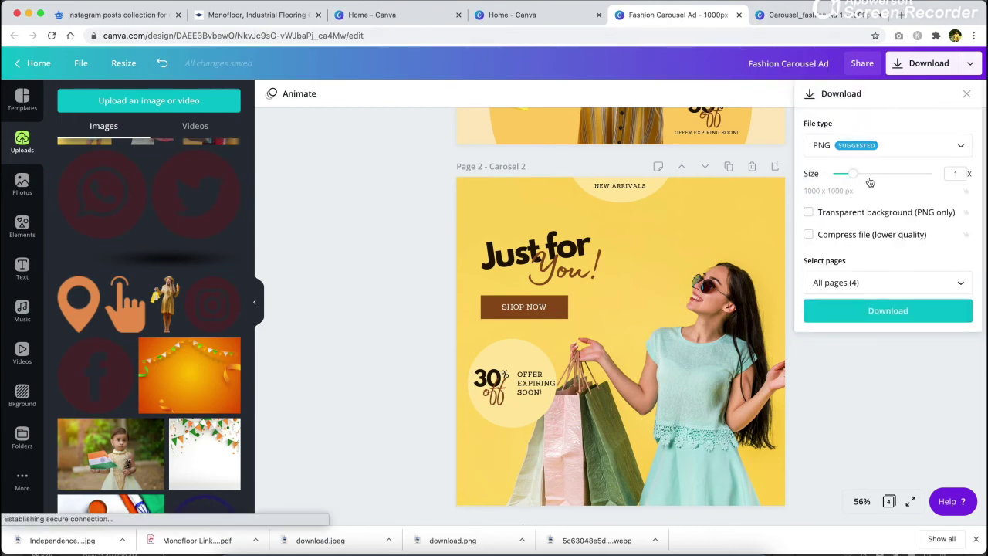
click(934, 152)
click(865, 180)
drag(913, 214, 935, 214)
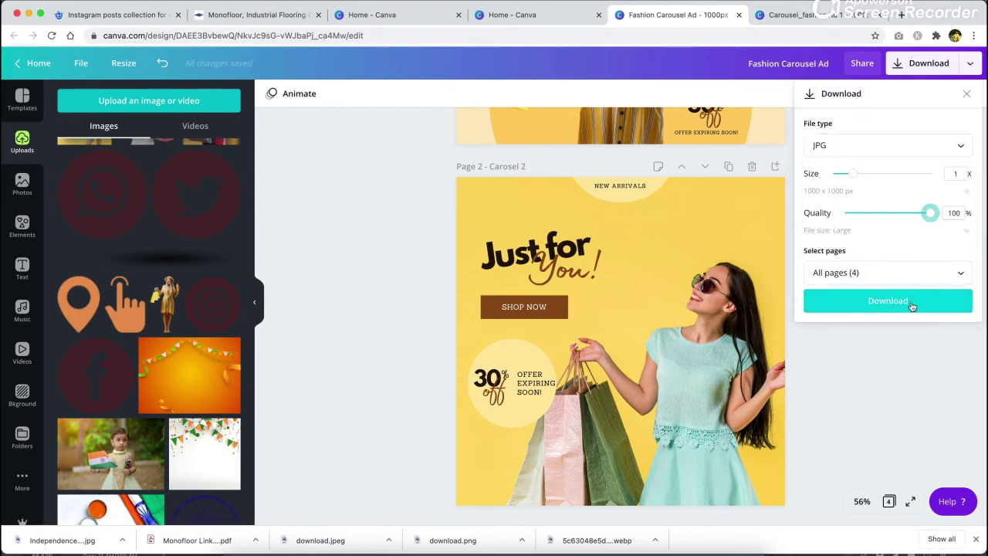
click(911, 309)
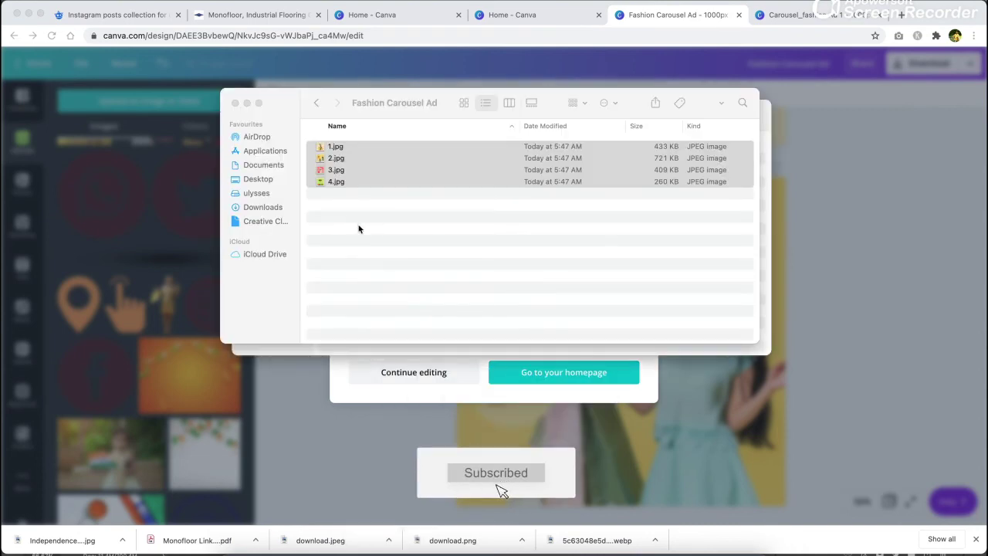
Preview the downloaded JPG images from the Fashion Carousel Ad folder and switch the preview to full screen.
click(345, 157)
key(space)
key(Left)
key(Left)
key(Left)
key(Left)
key(Left)
click(263, 39)
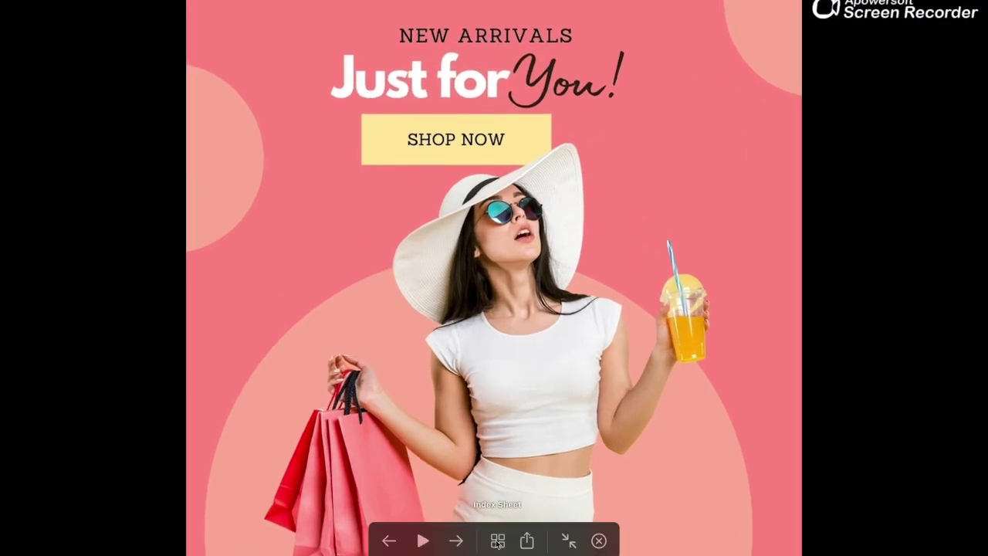
Browse back and forth through the exported carousel images at full-screen size to check each design.
click(389, 541)
click(389, 541)
click(389, 541)
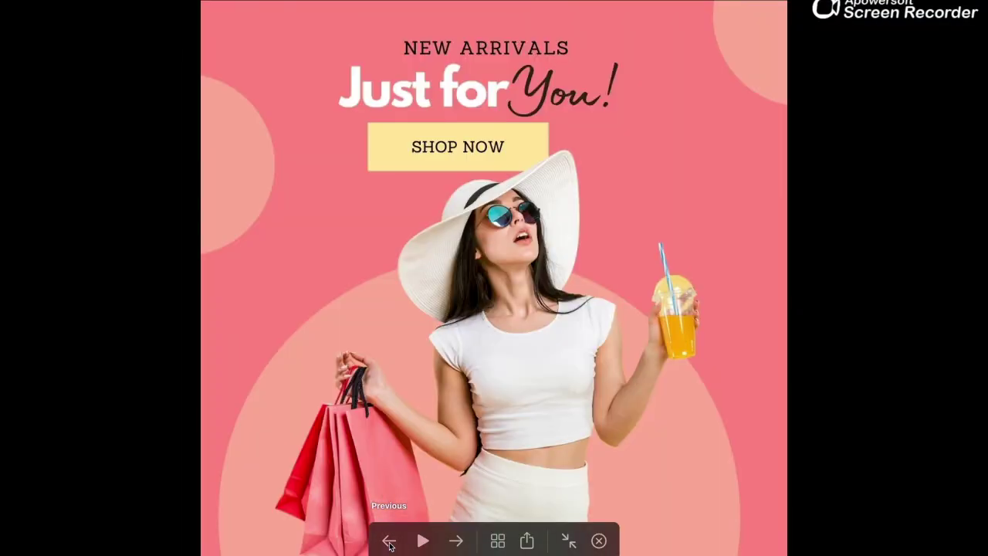
click(389, 541)
click(389, 541)
click(457, 542)
click(568, 541)
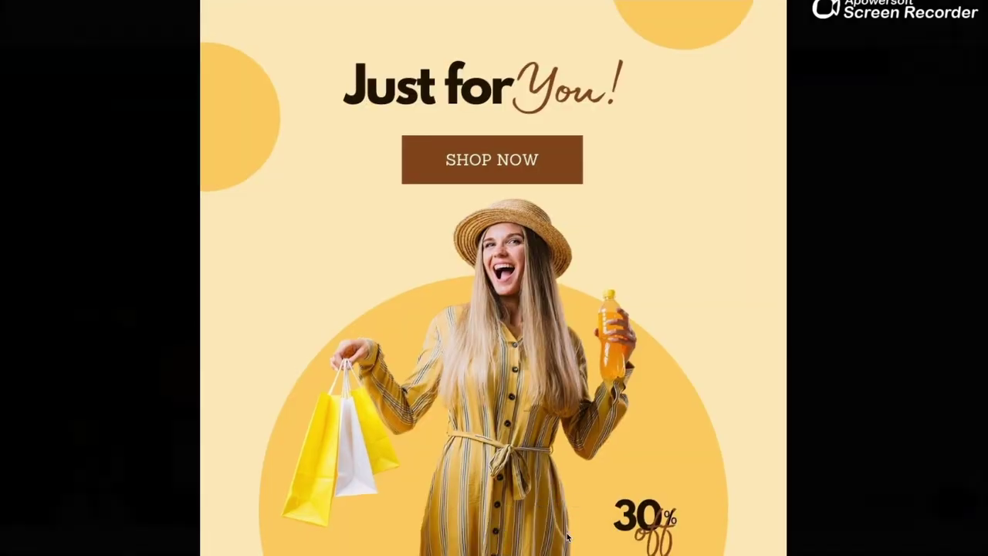
click(234, 4)
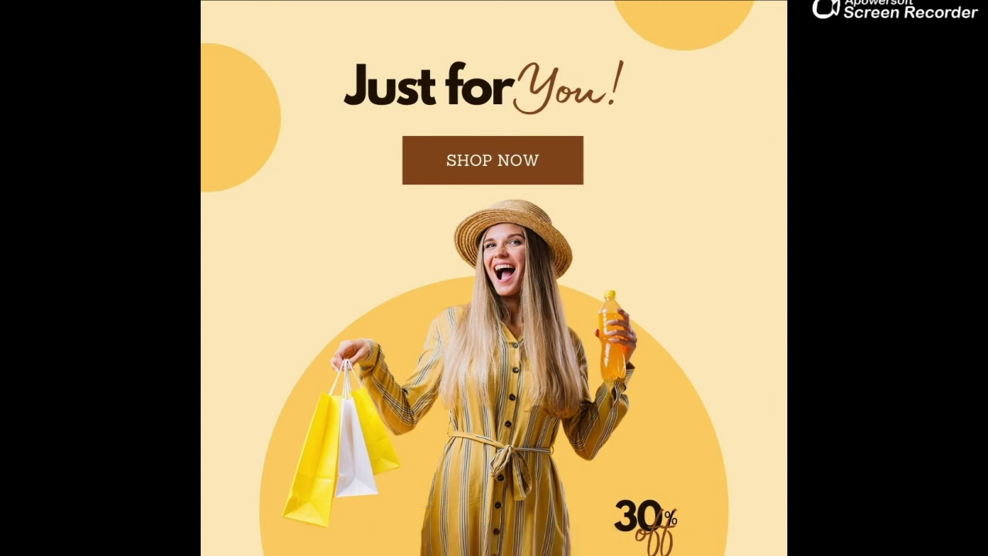
key(Right)
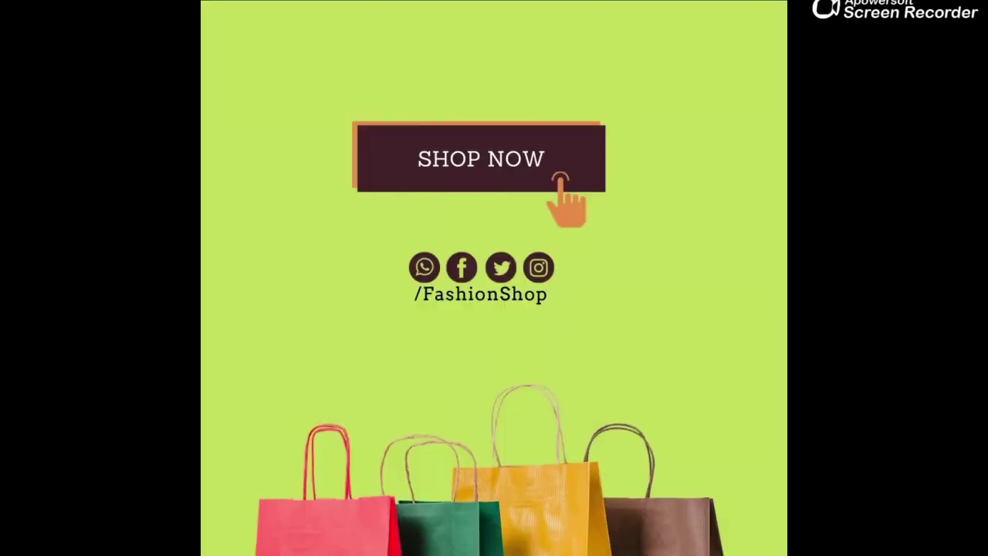
key(Right)
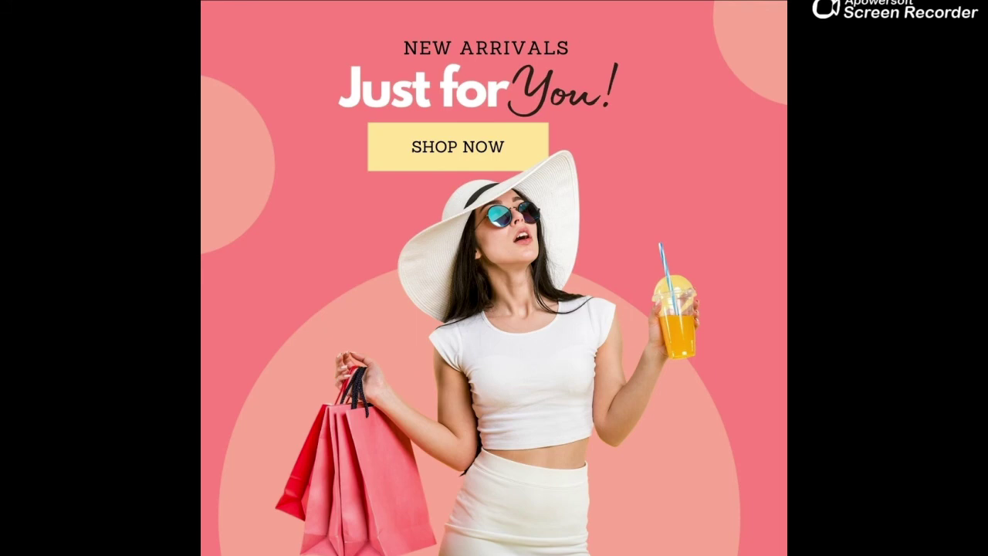